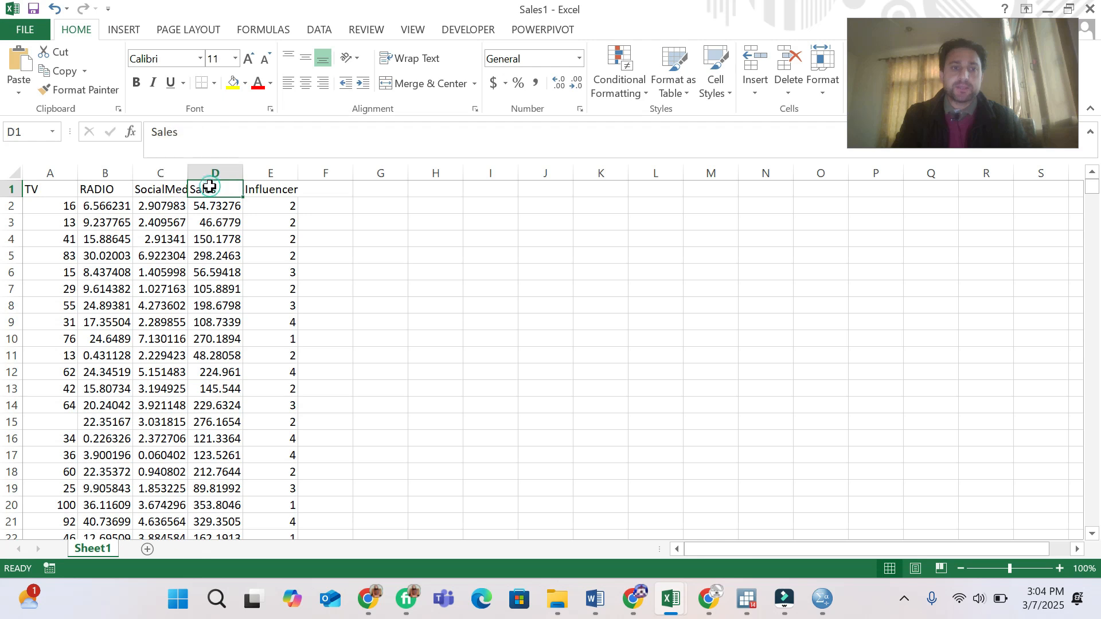
Make the Sales header in cell D1 bold and go over the neighbouring header cells.
{"action": "left_click", "coordinate": [134, 75]}
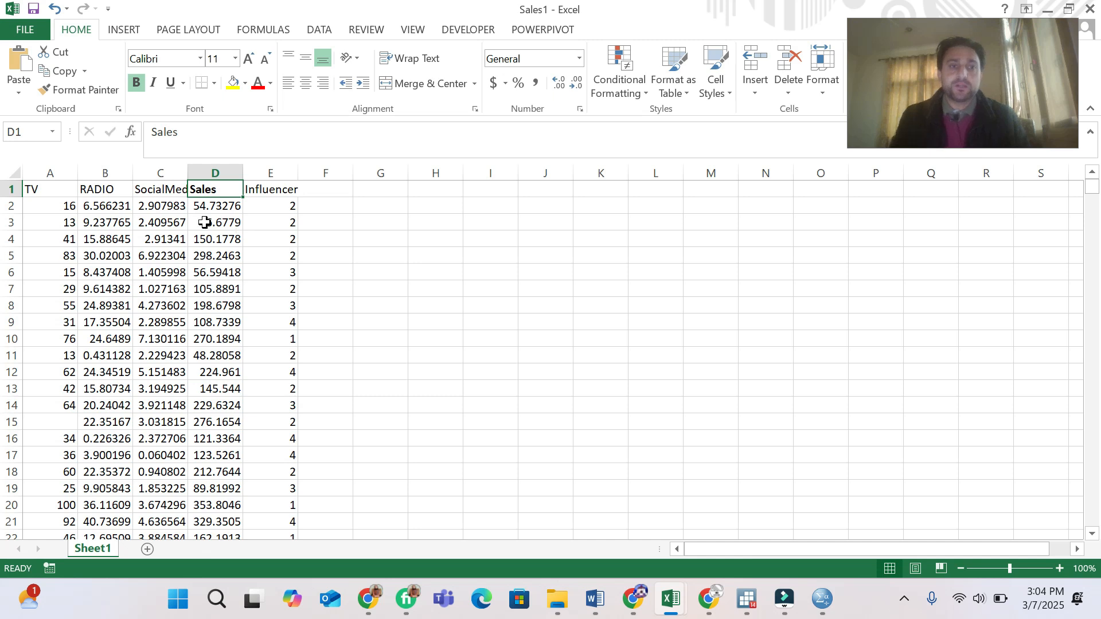
{"action": "left_click", "coordinate": [92, 190]}
{"action": "left_click", "coordinate": [175, 189]}
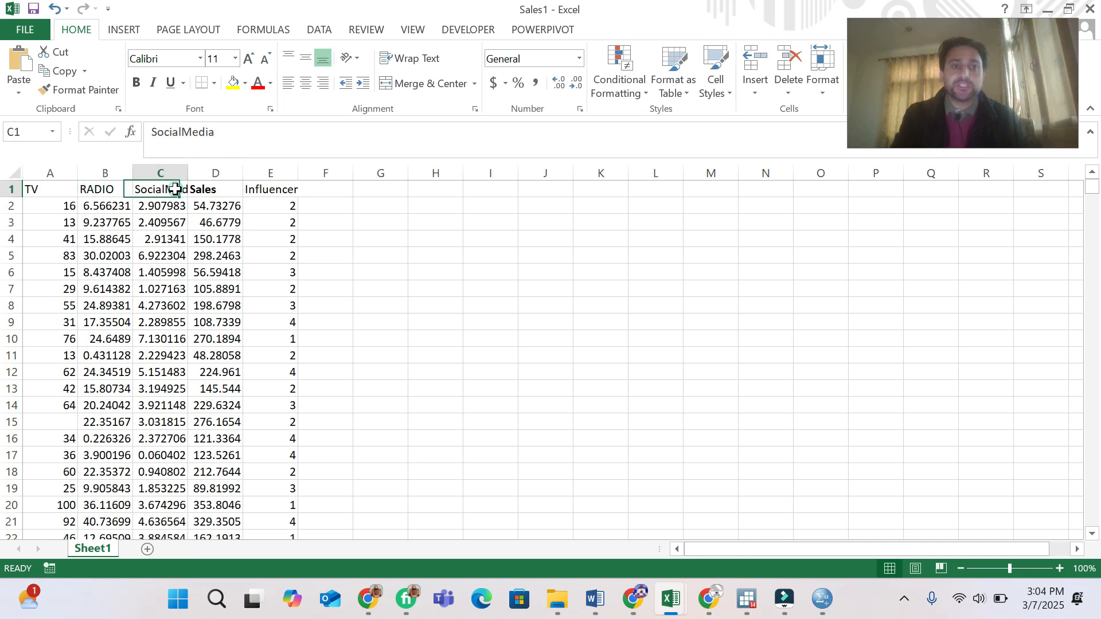
{"action": "left_click", "coordinate": [211, 189]}
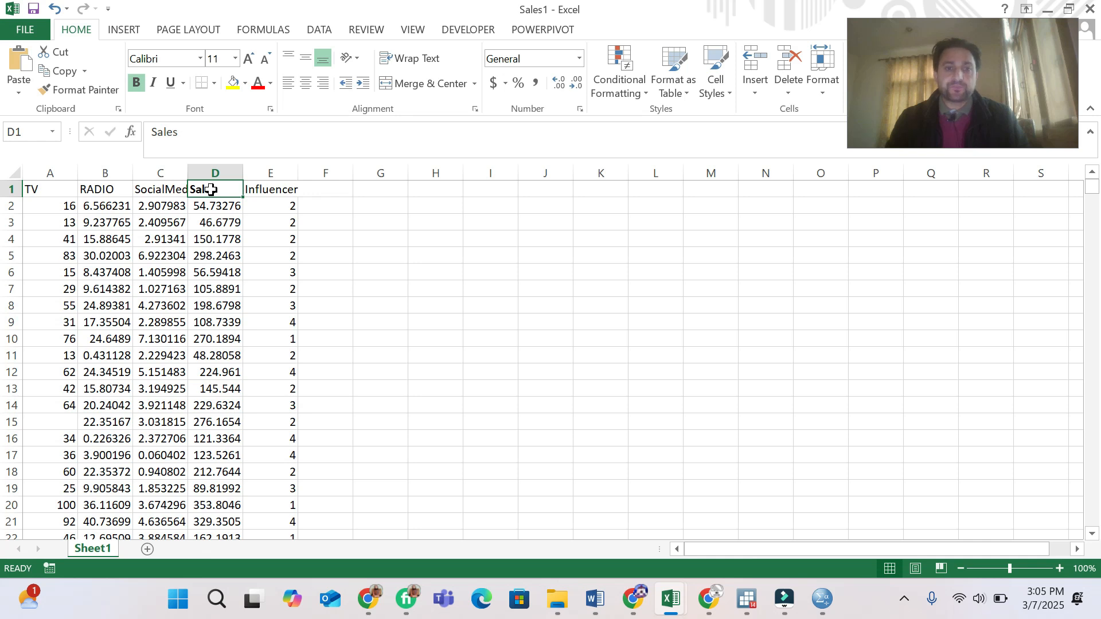
Switch to ChatGPT in Chrome and extend the prompt after "Sales" with ". This sale is happened due to the compain a company has run using advertisement on".
{"action": "left_click", "coordinate": [714, 607]}
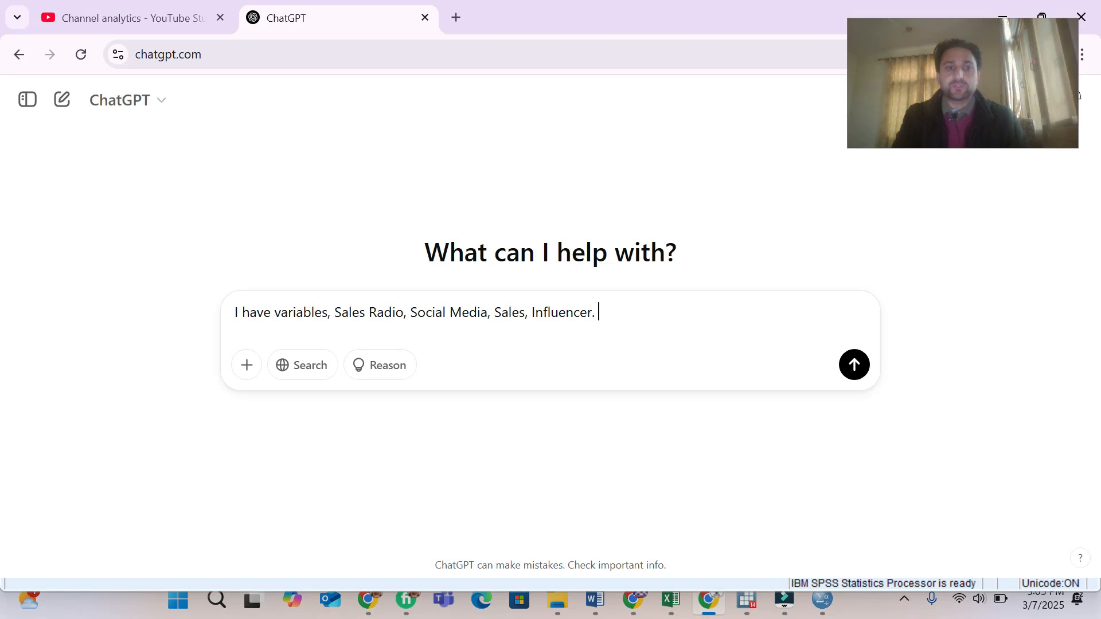
{"action": "left_click", "coordinate": [232, 312]}
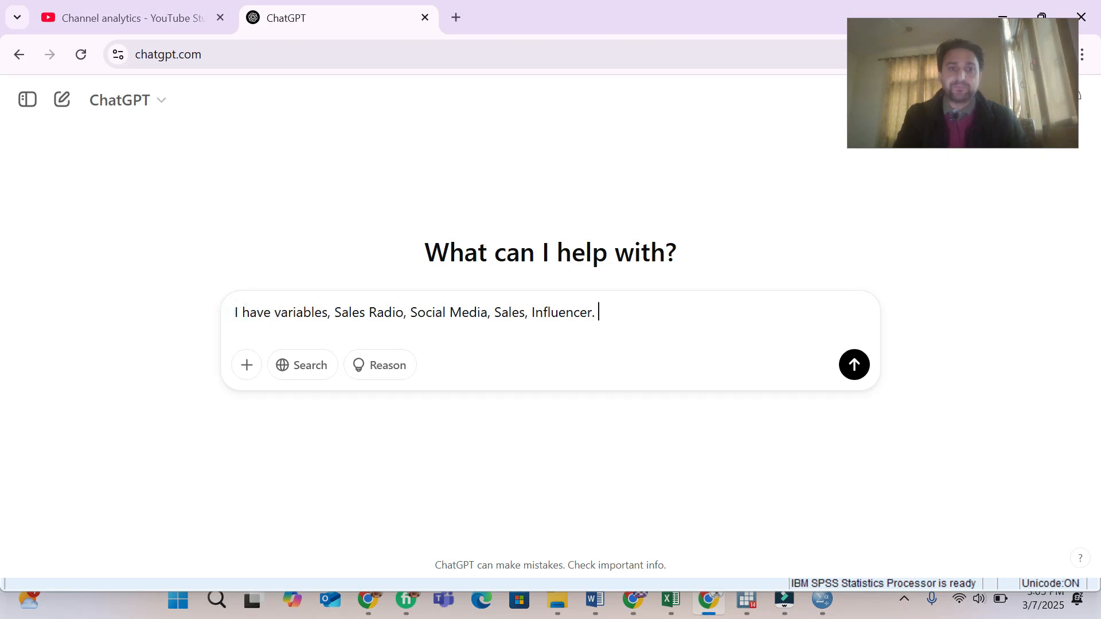
{"action": "left_click", "coordinate": [365, 312]}
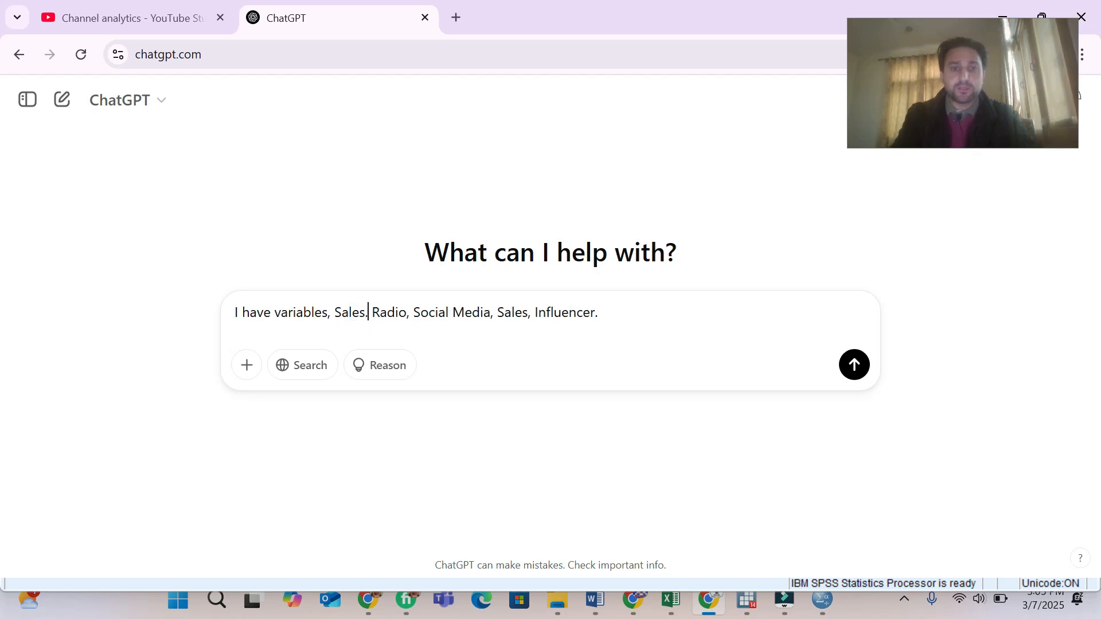
{"action": "type", "text": ". This sale is "}
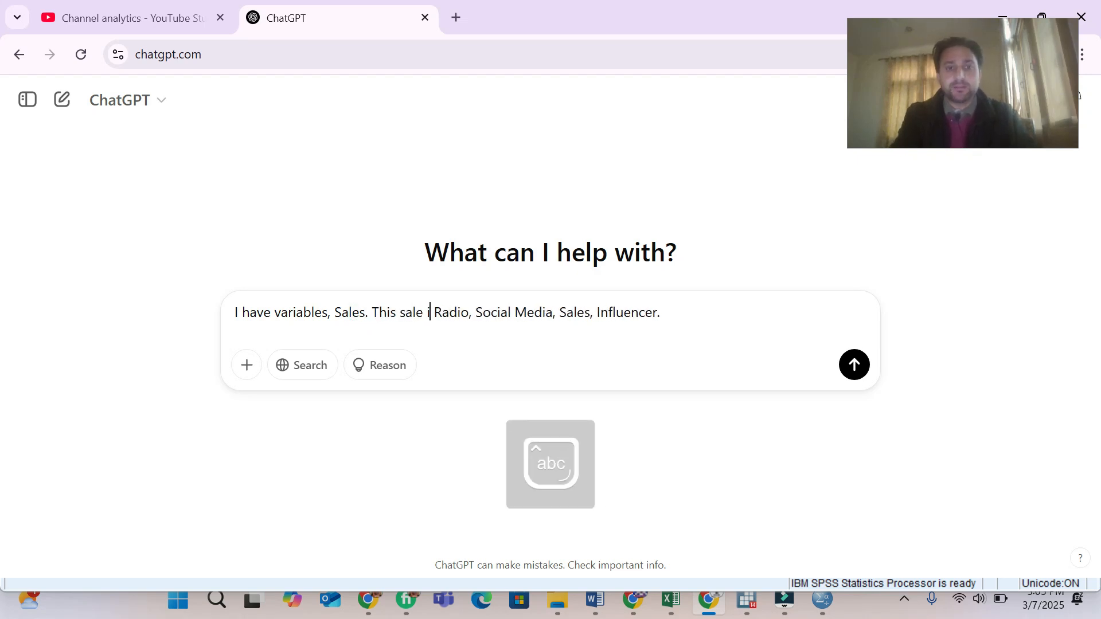
{"action": "type", "text": "happend"}
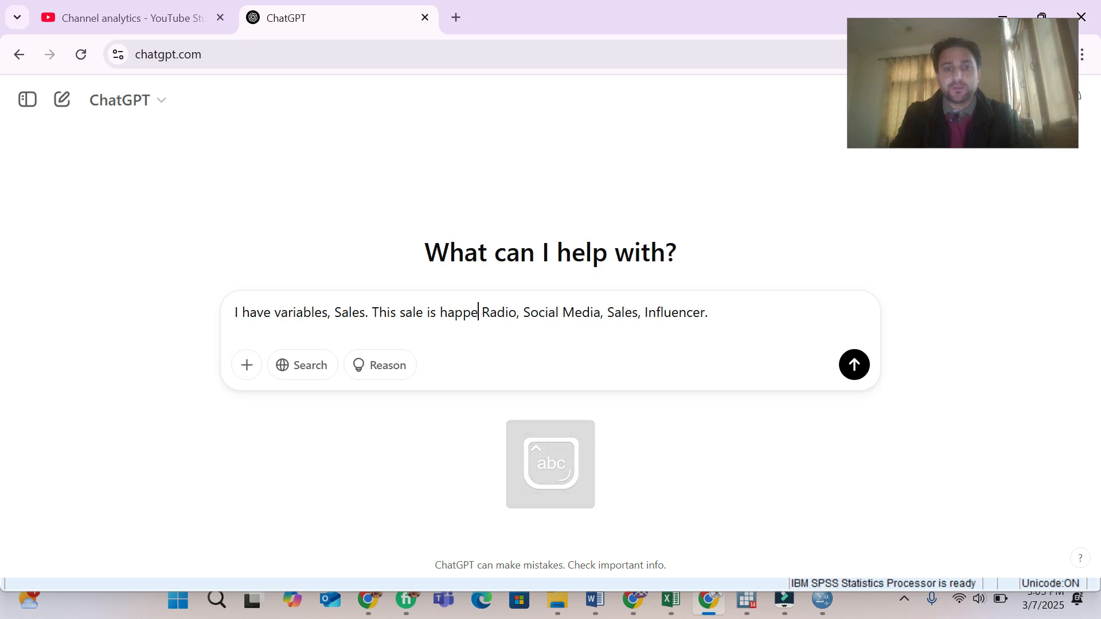
{"action": "key", "text": "BackSpace"}
{"action": "type", "text": "ed due"}
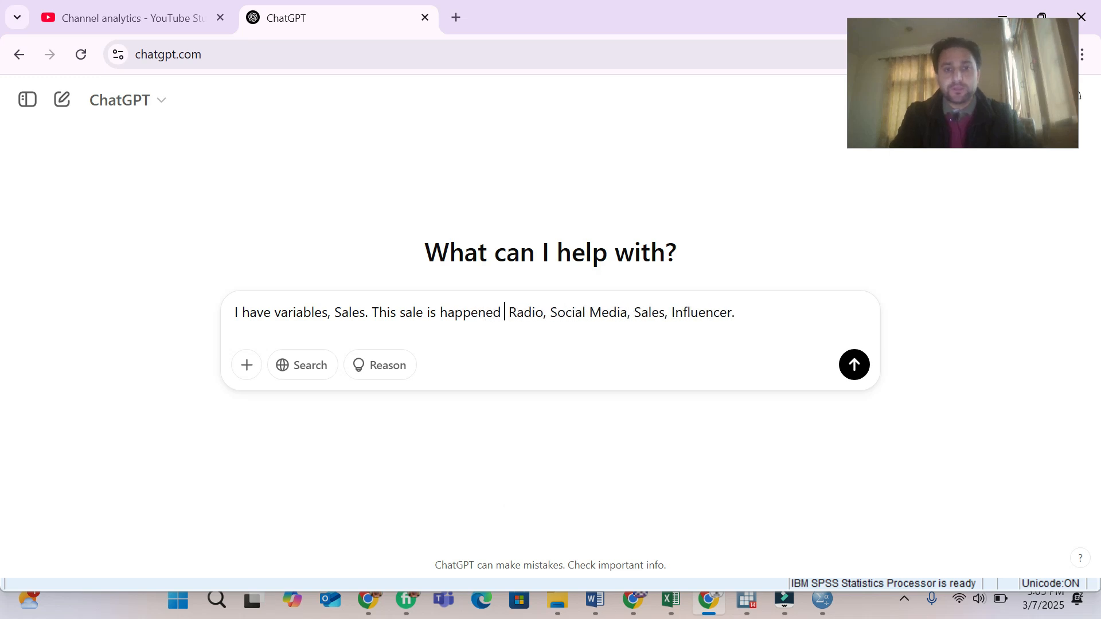
{"action": "type", "text": " to the compain"}
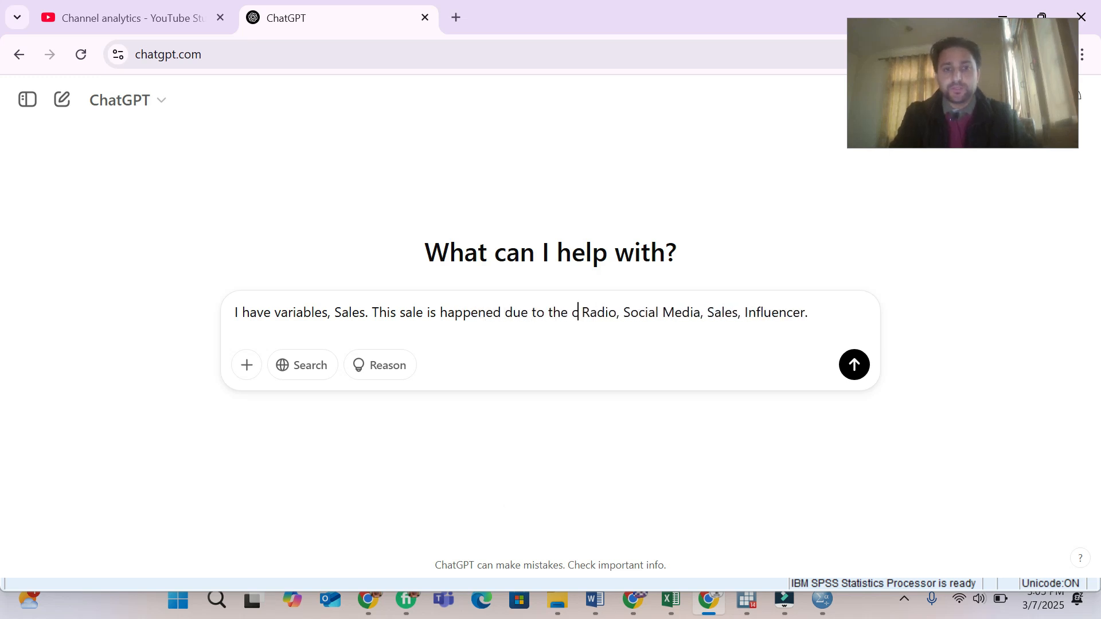
{"action": "type", "text": " a comp"}
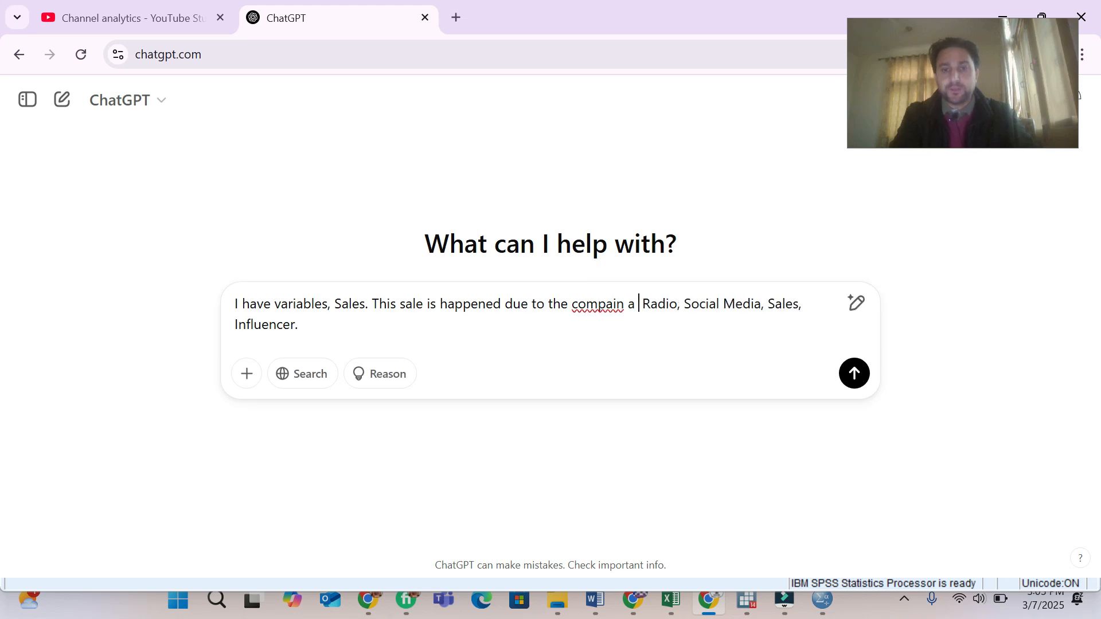
{"action": "type", "text": "any has run "}
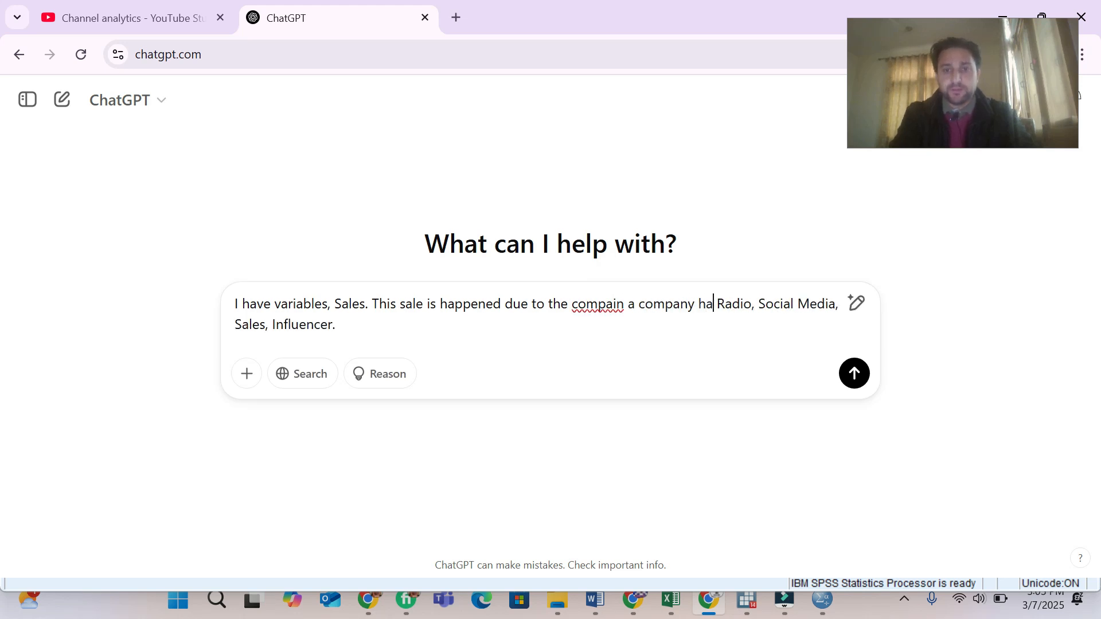
{"action": "type", "text": "using"}
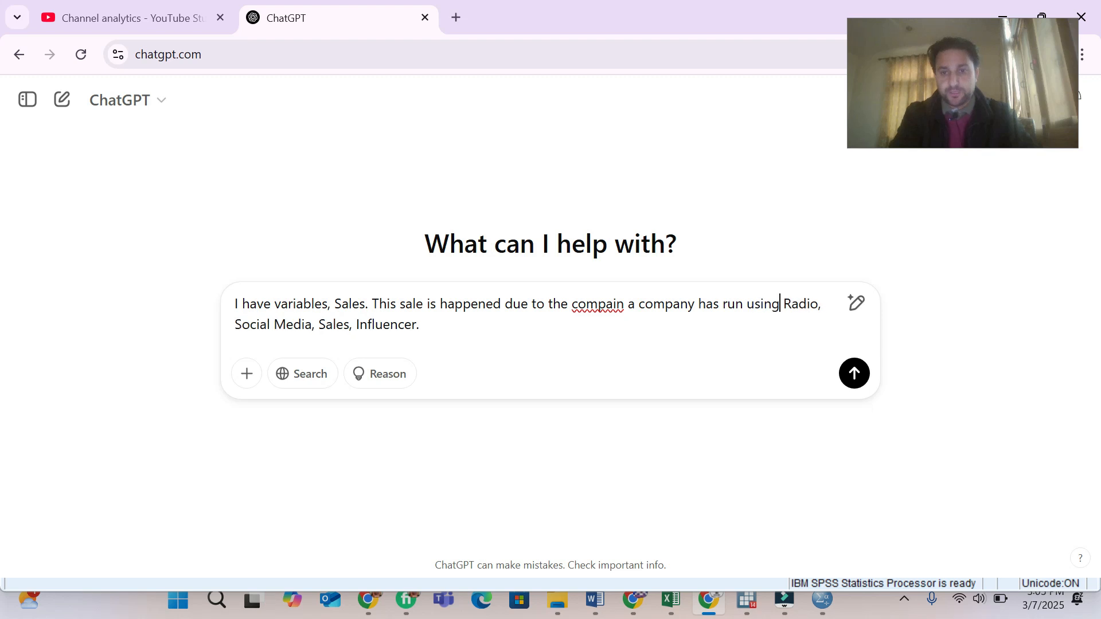
{"action": "type", "text": " advertiseme"}
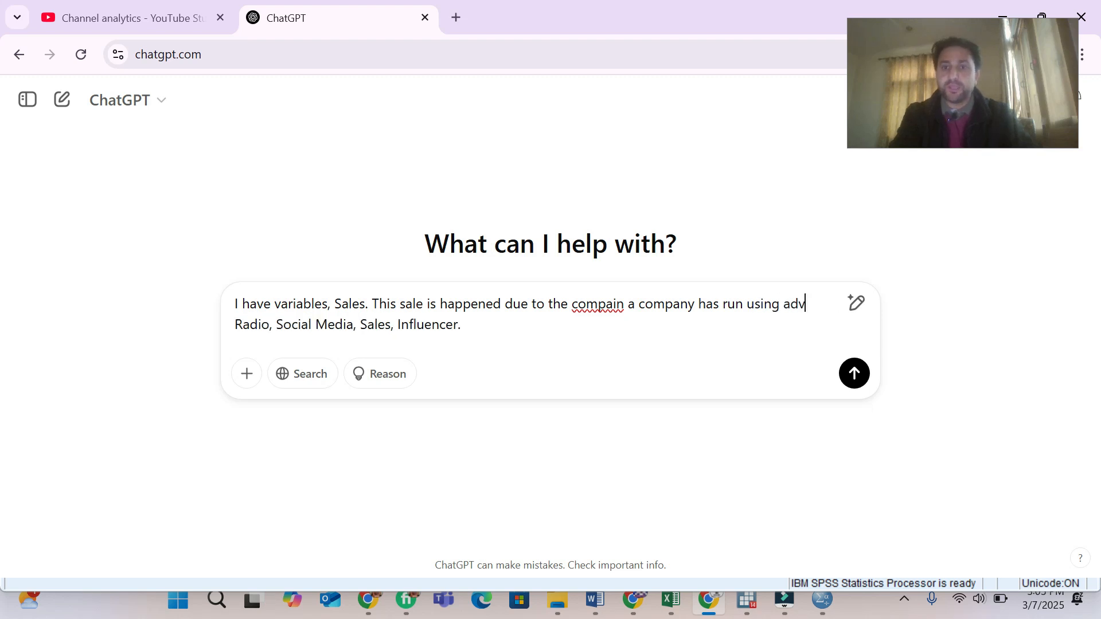
{"action": "type", "text": "nt on"}
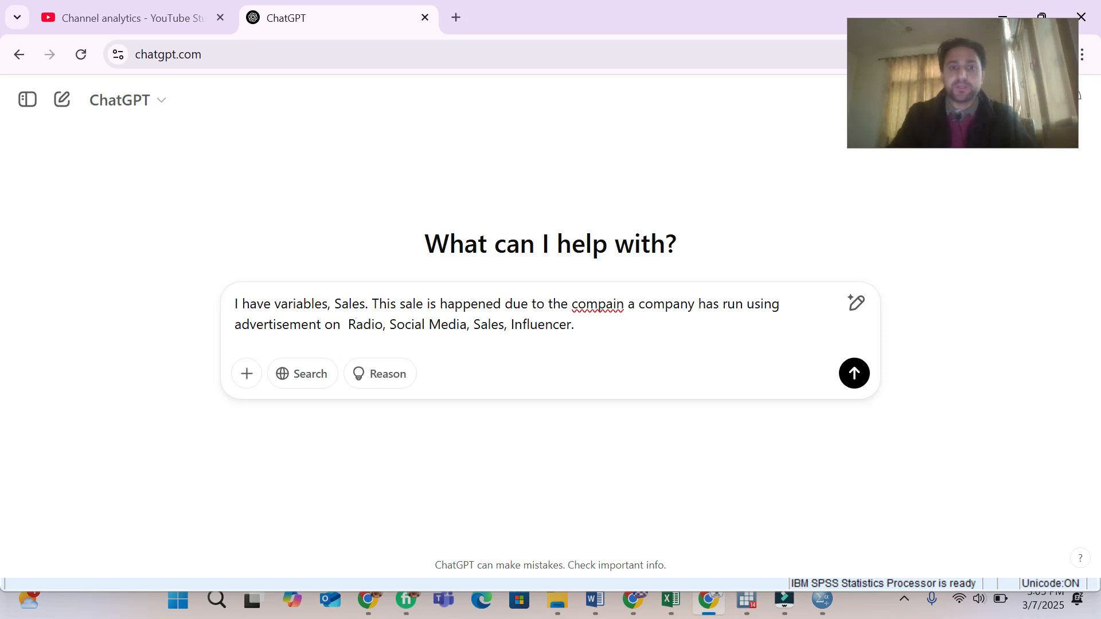
Replace "Sales, Influencer" at the end of the prompt's advertising media list with "and TV".
{"action": "left_click", "coordinate": [572, 324]}
{"action": "key", "text": "BackSpace"}
{"action": "key", "text": "BackSpace"}
{"action": "key", "text": "BackSpace"}
{"action": "key", "text": "BackSpace"}
{"action": "key", "text": "BackSpace"}
{"action": "key", "text": "BackSpace"}
{"action": "key", "text": "BackSpace"}
{"action": "key", "text": "BackSpace"}
{"action": "key", "text": "BackSpace"}
{"action": "key", "text": "BackSpace"}
{"action": "key", "text": "BackSpace"}
{"action": "key", "text": "BackSpace"}
{"action": "key", "text": "BackSpace"}
{"action": "key", "text": "BackSpace"}
{"action": "key", "text": "BackSpace"}
{"action": "type", "text": "and TV"}
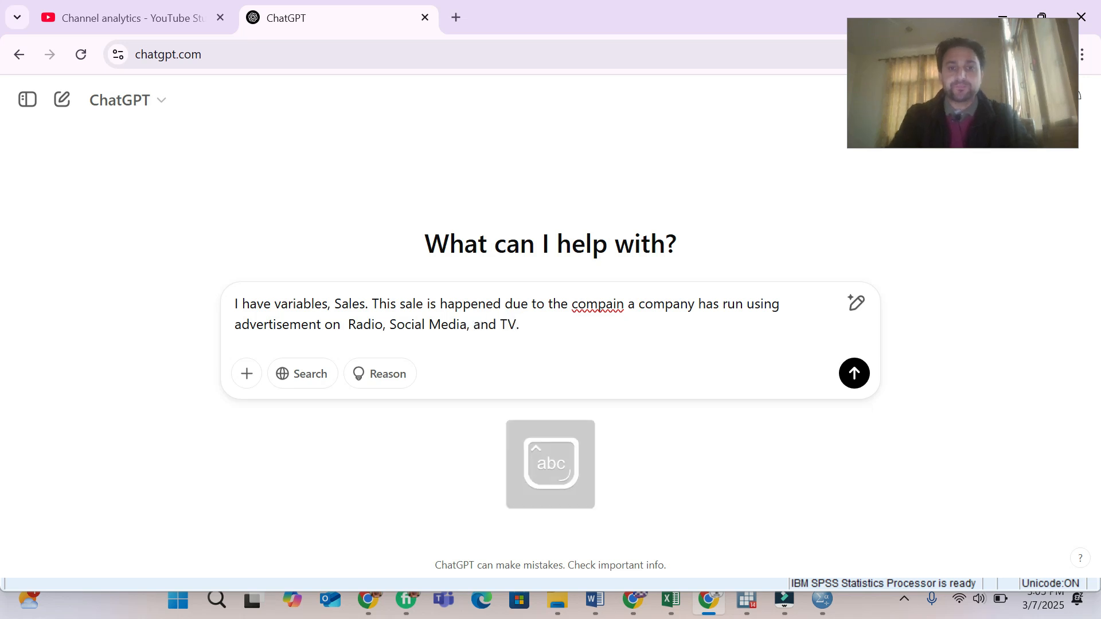
Add the sentence "The company is interested to see which medium is more effective." to the end of the prompt.
{"action": "left_click", "coordinate": [540, 323]}
{"action": "type", "text": "The co"}
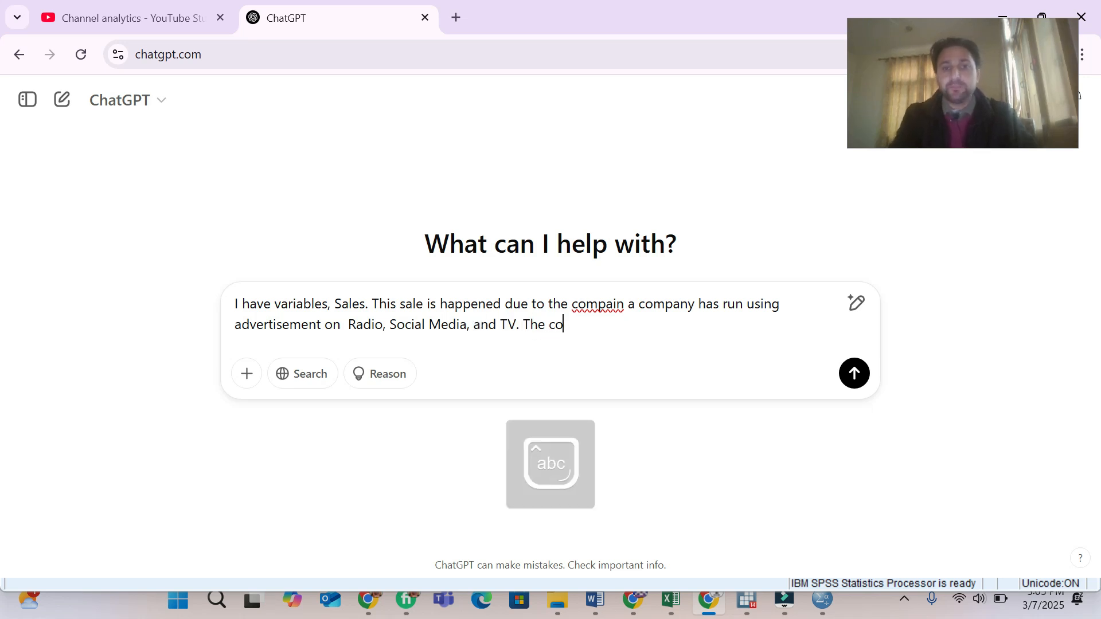
{"action": "type", "text": "mpany is interested to see "}
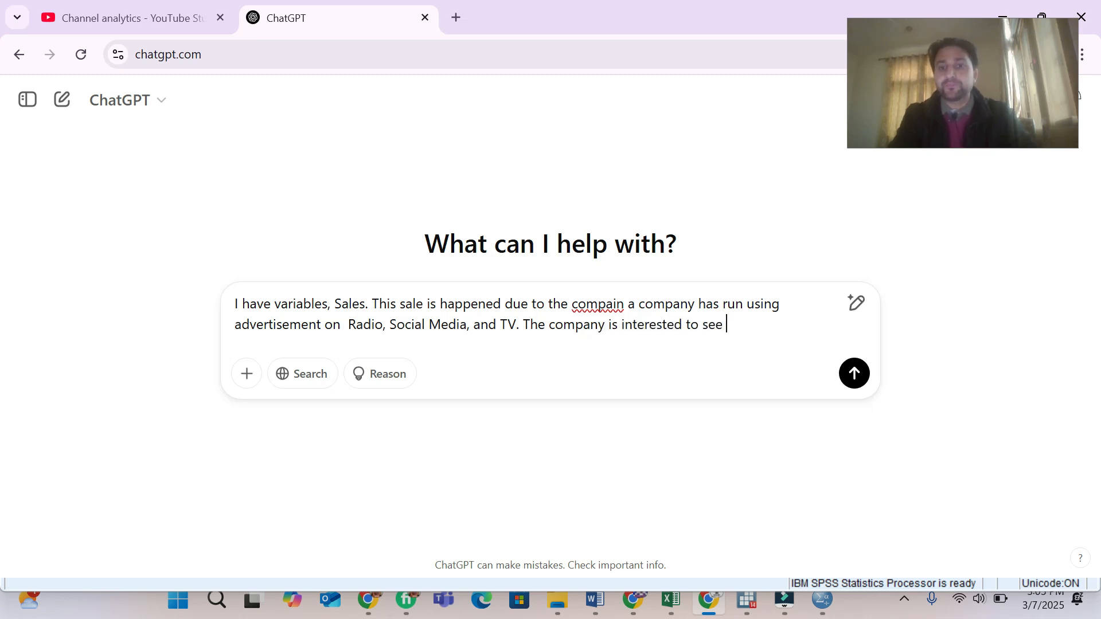
{"action": "type", "text": "which medium is more effec"}
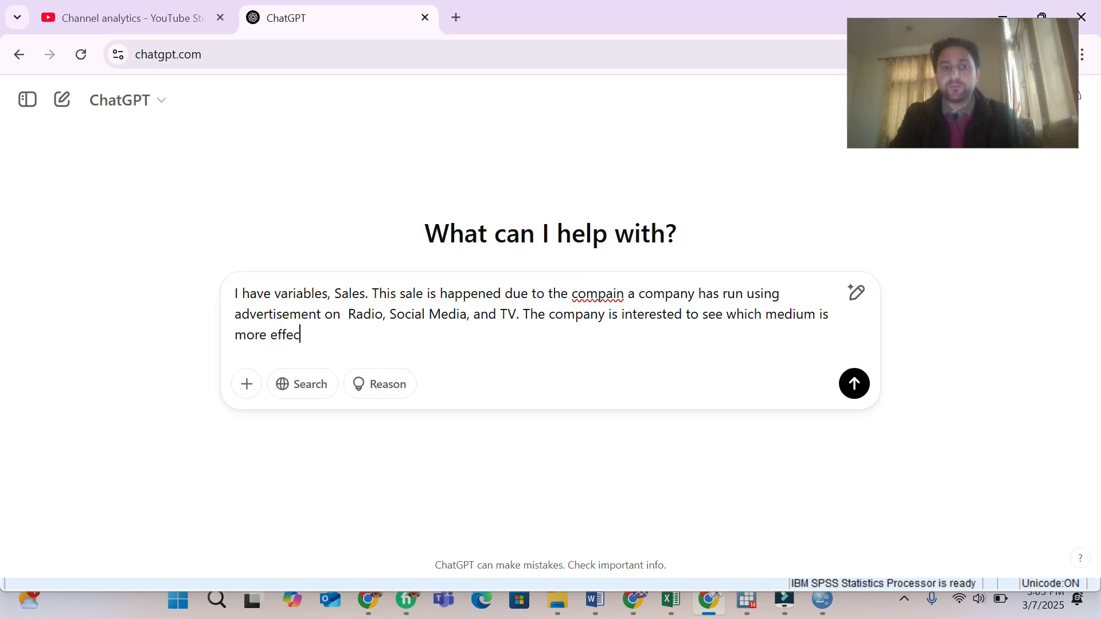
{"action": "type", "text": "tive. "}
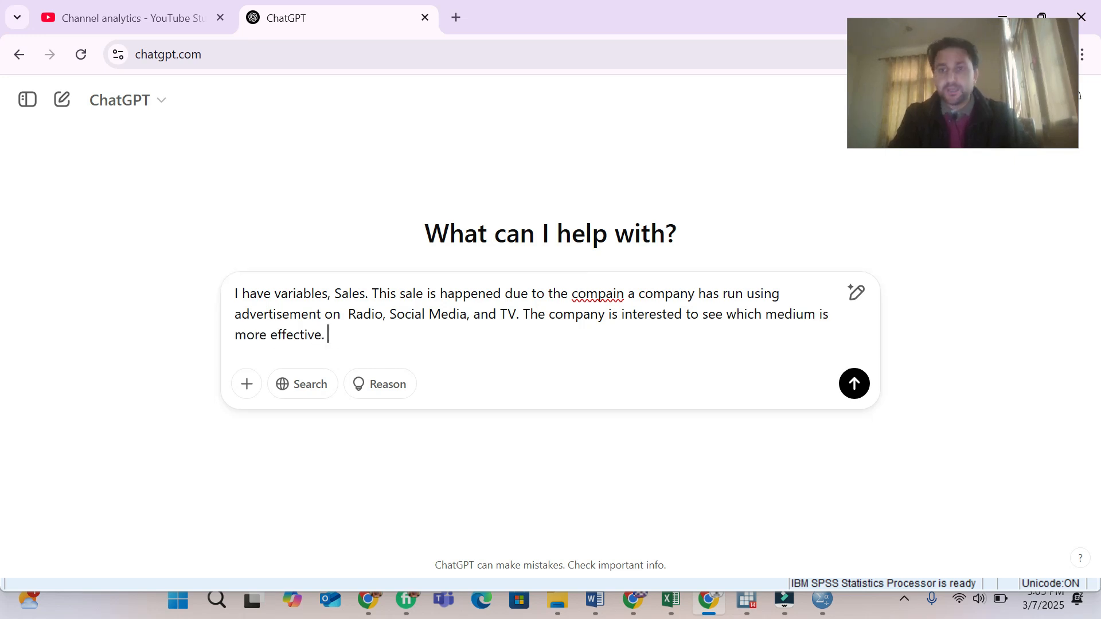
Add "So please suggest a few research questions and hypothesis." to the prompt and submit it.
{"action": "type", "text": "So please "}
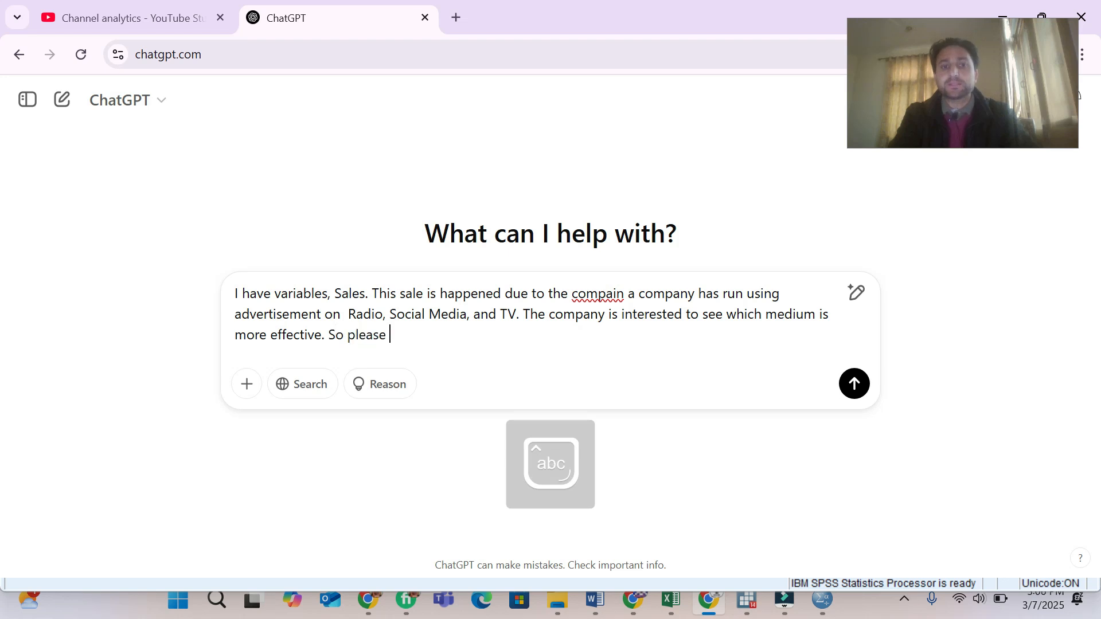
{"action": "type", "text": "suggest a few"}
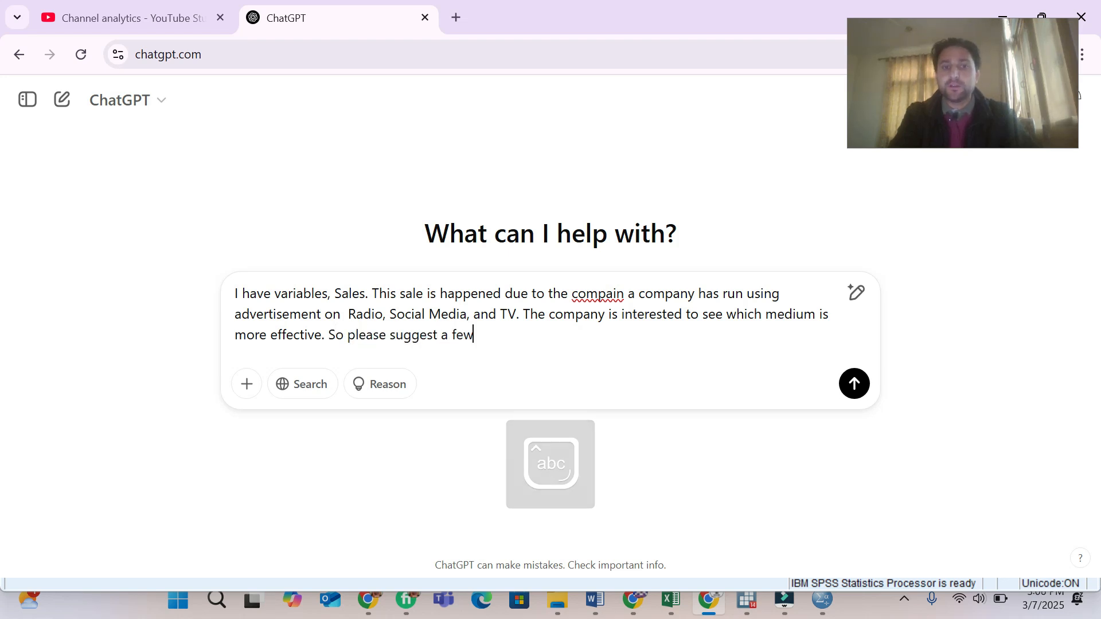
{"action": "type", "text": " resear"}
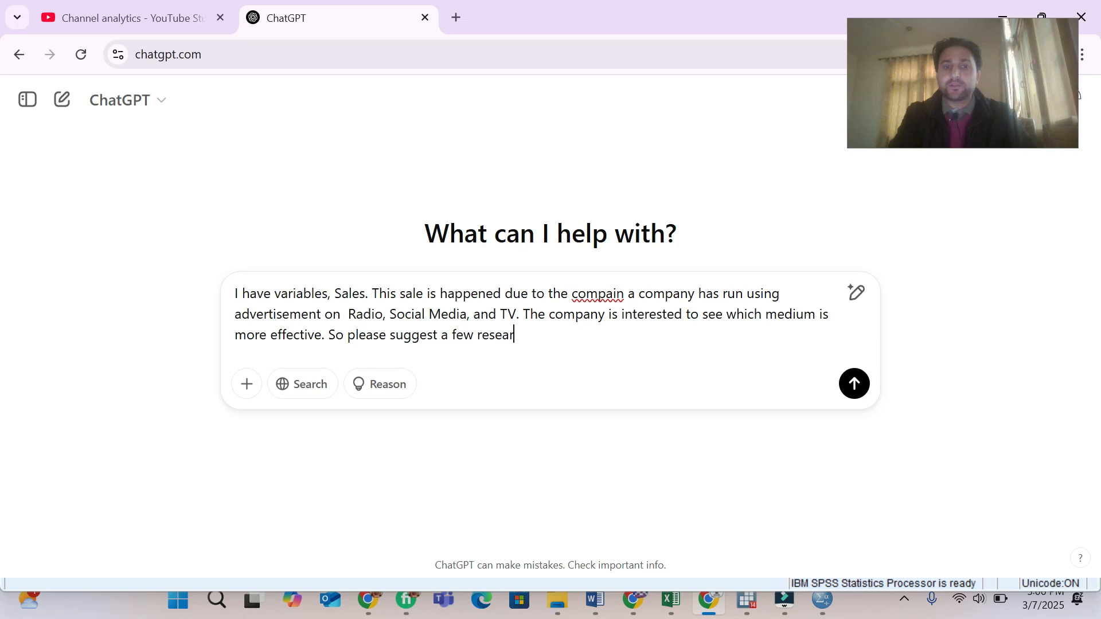
{"action": "type", "text": "ch questions and hypothesis."}
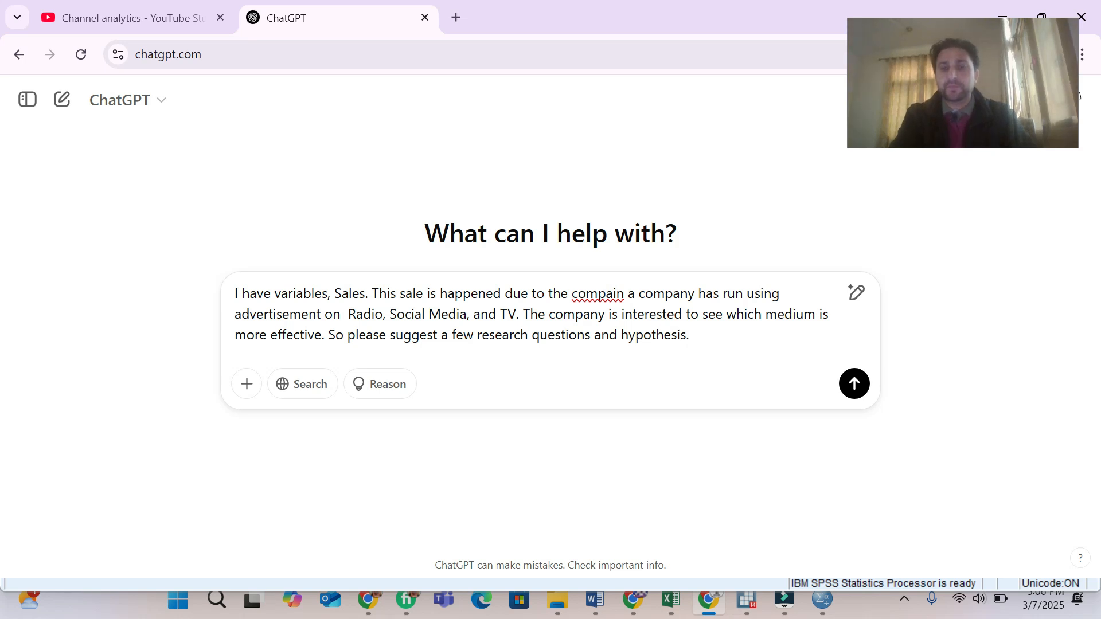
{"action": "key", "text": "Return"}
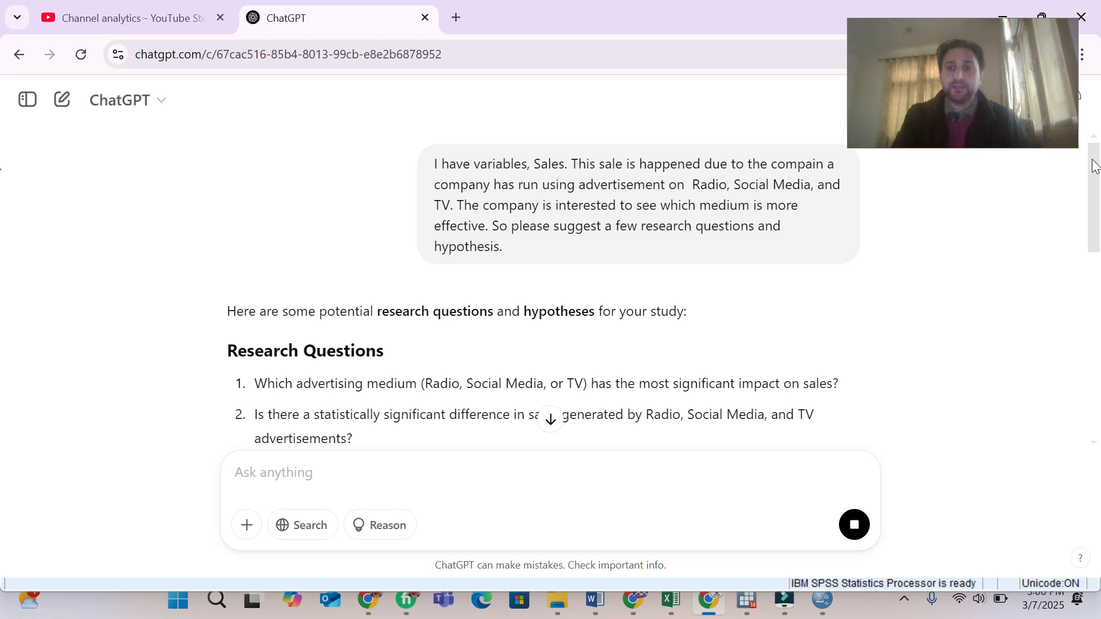
Read through the suggested research questions and the main effect and pairwise comparison hypotheses in the response.
{"action": "left_click_drag", "start_coordinate": [1097, 171], "coordinate": [1098, 223]}
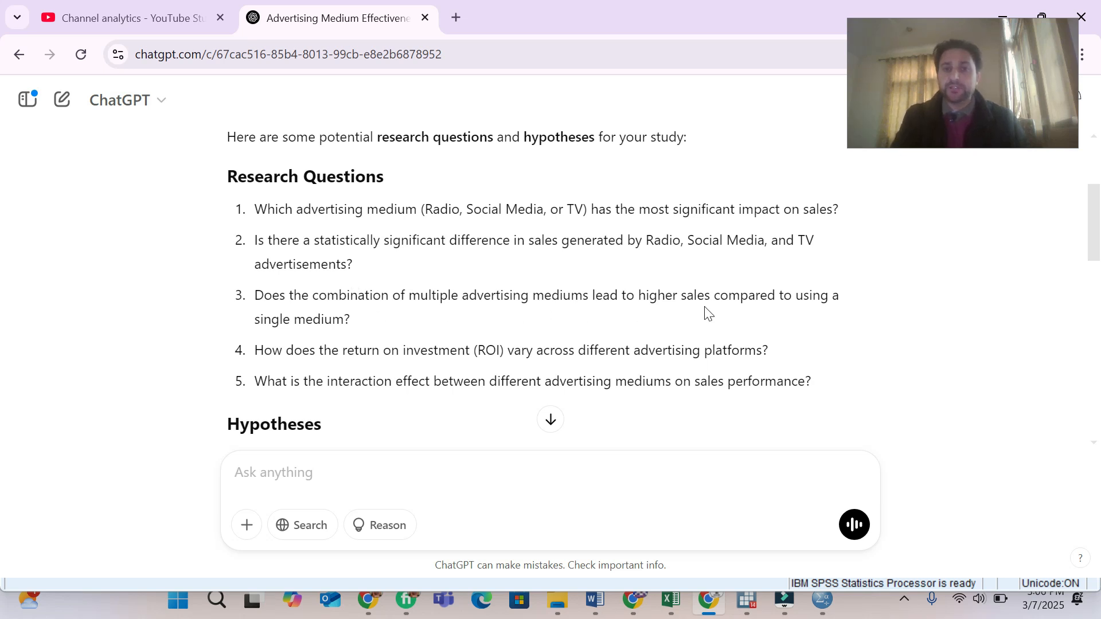
{"action": "left_click_drag", "start_coordinate": [1096, 215], "coordinate": [1095, 285]}
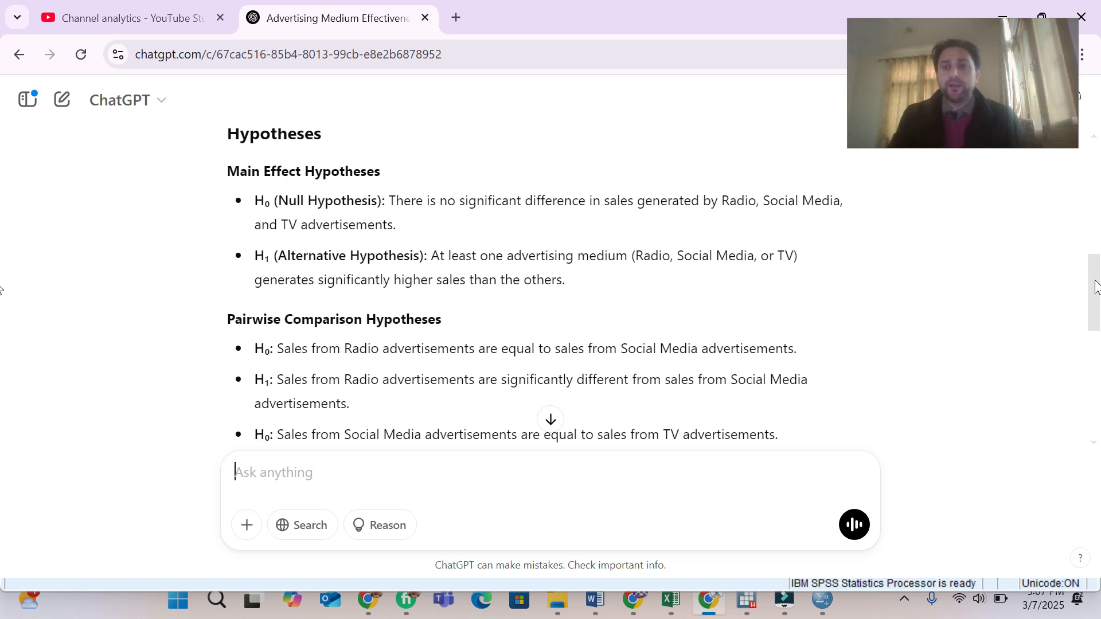
{"action": "left_click_drag", "start_coordinate": [1096, 287], "coordinate": [1099, 332]}
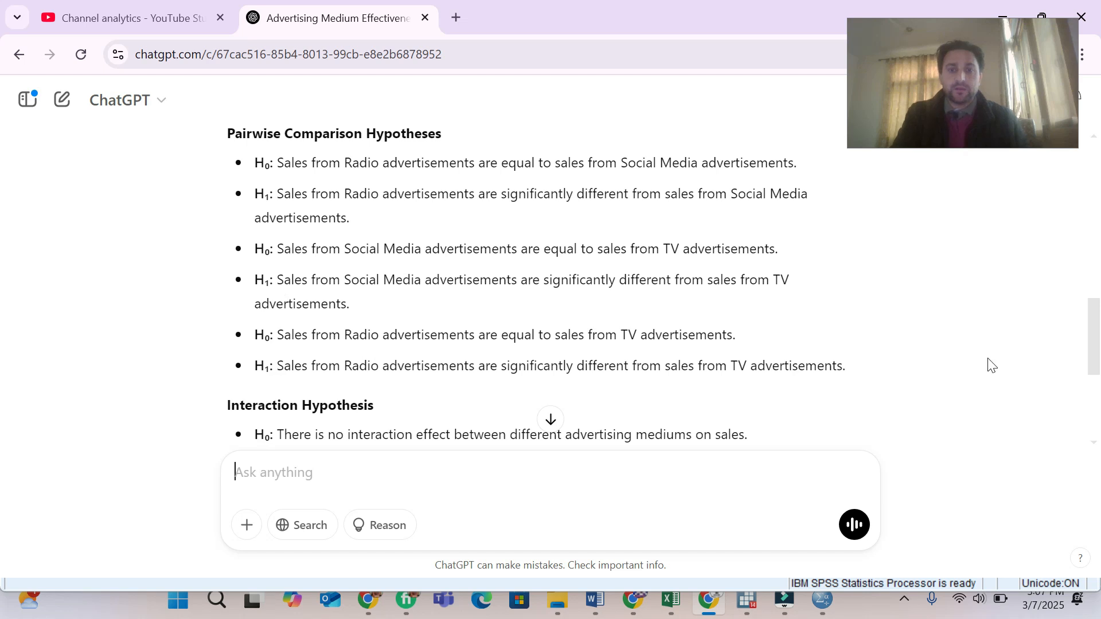
{"action": "mouse_move", "coordinate": [1096, 332]}
{"action": "left_mouse_down"}
{"action": "mouse_move", "coordinate": [1096, 352]}
{"action": "mouse_move", "coordinate": [1095, 316]}
{"action": "mouse_move", "coordinate": [1091, 335]}
{"action": "left_mouse_up"}
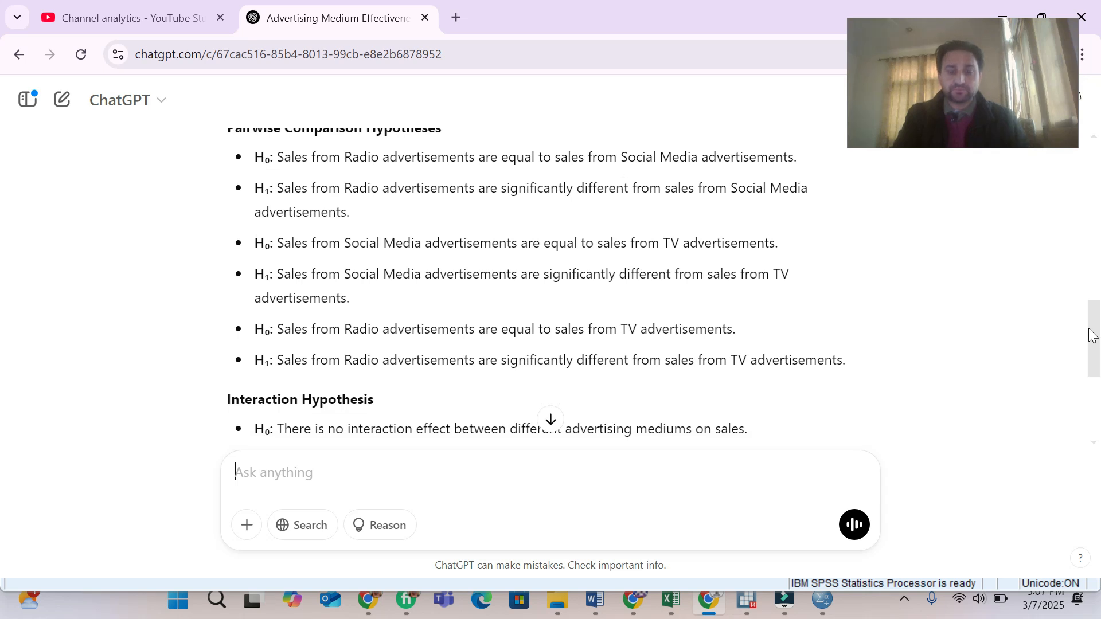
{"action": "left_click_drag", "start_coordinate": [855, 361], "coordinate": [250, 249]}
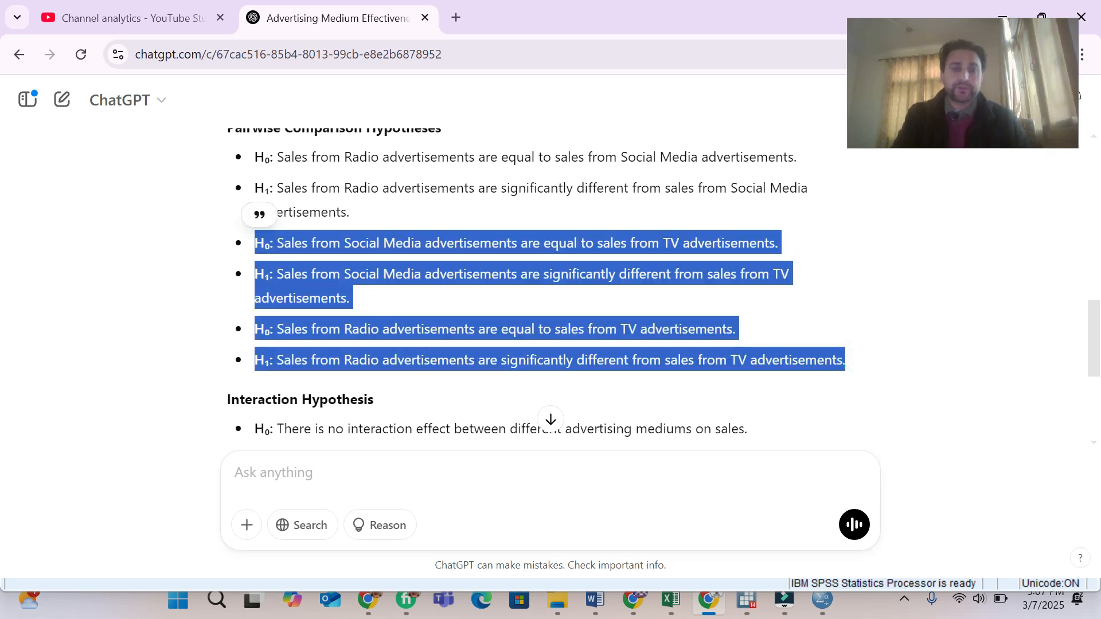
{"action": "left_click", "coordinate": [399, 317]}
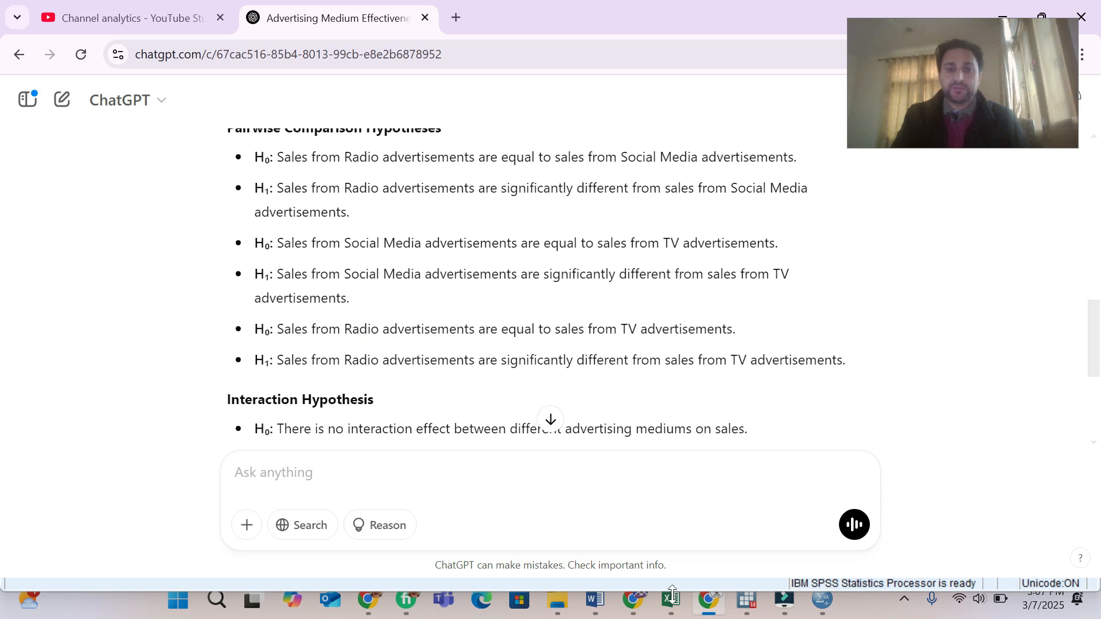
Switch to the Sales1 workbook in Excel and select the Influencer header in cell E1.
{"action": "mouse_move", "coordinate": [672, 597]}
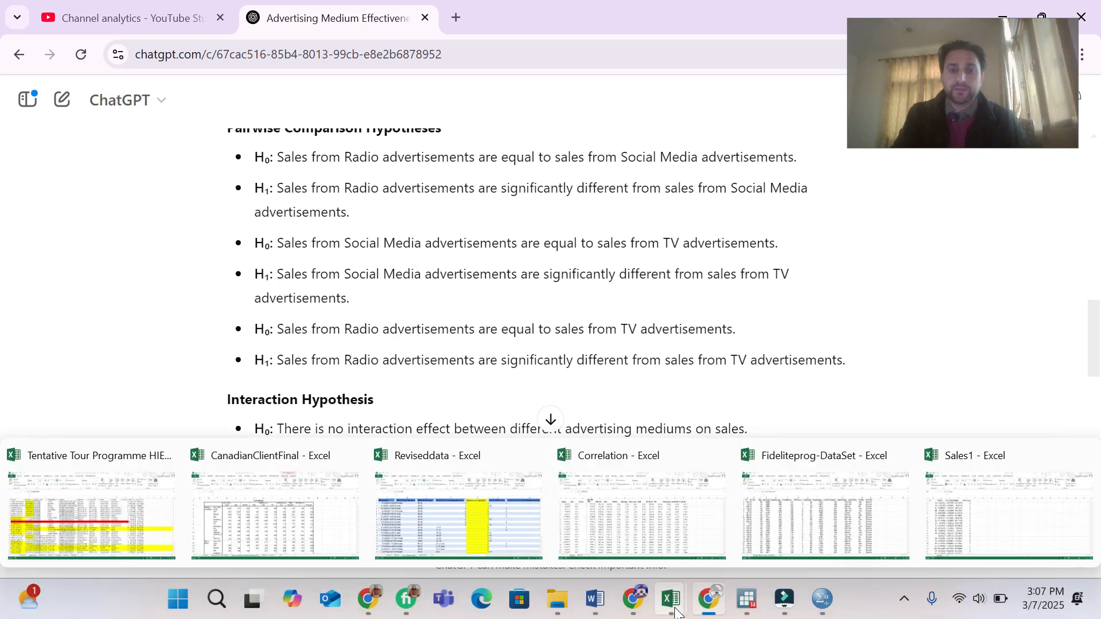
{"action": "left_click", "coordinate": [953, 515]}
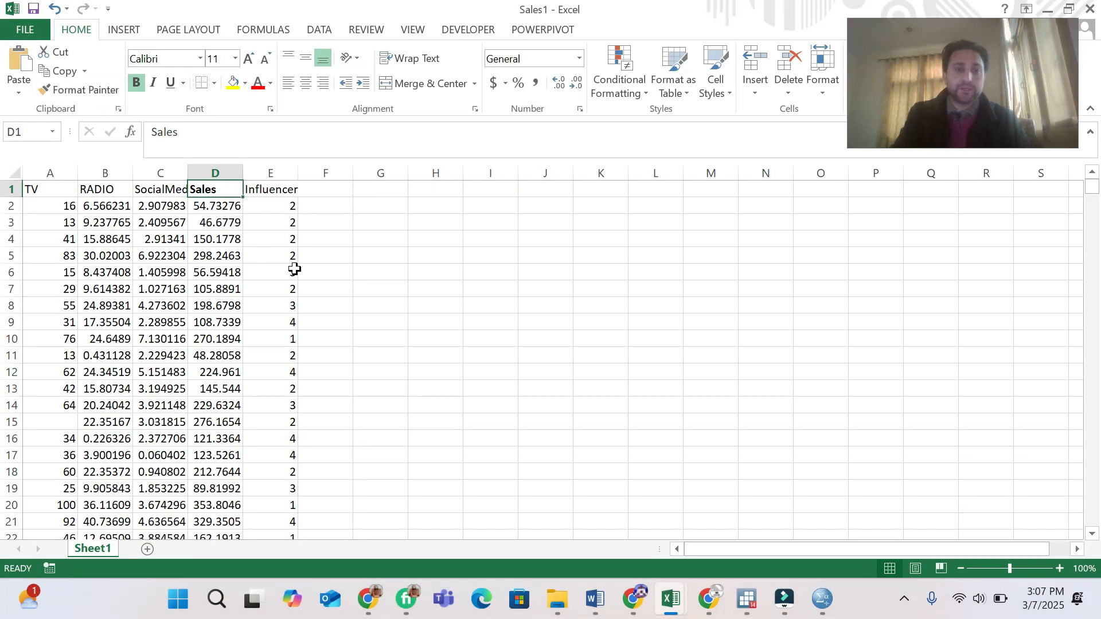
{"action": "left_click", "coordinate": [263, 189]}
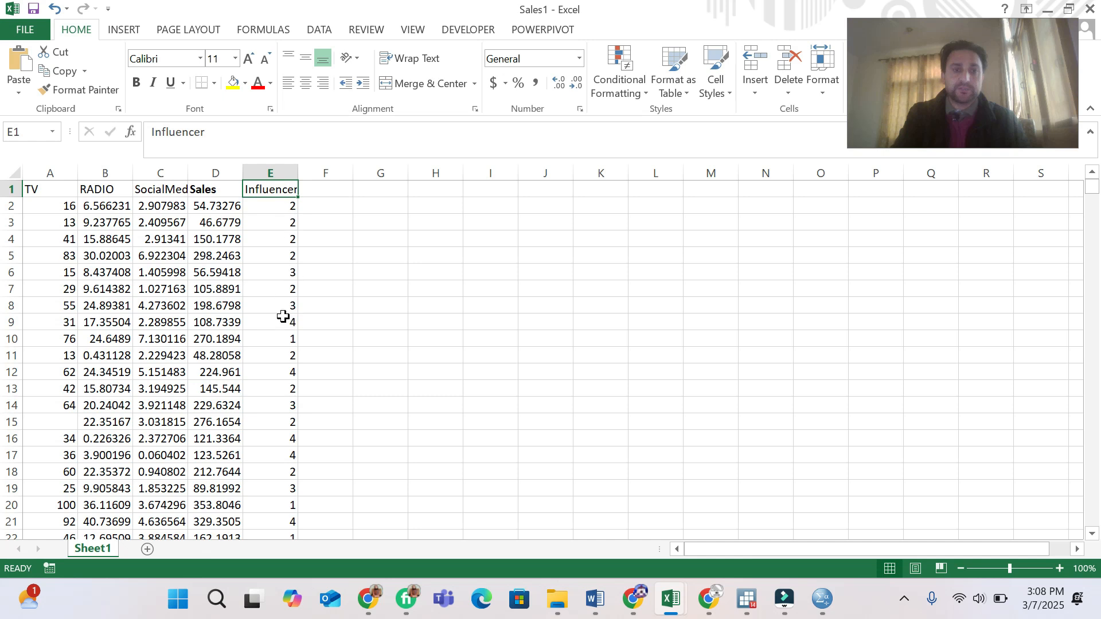
{"action": "left_click_drag", "start_coordinate": [866, 81], "coordinate": [721, 7]}
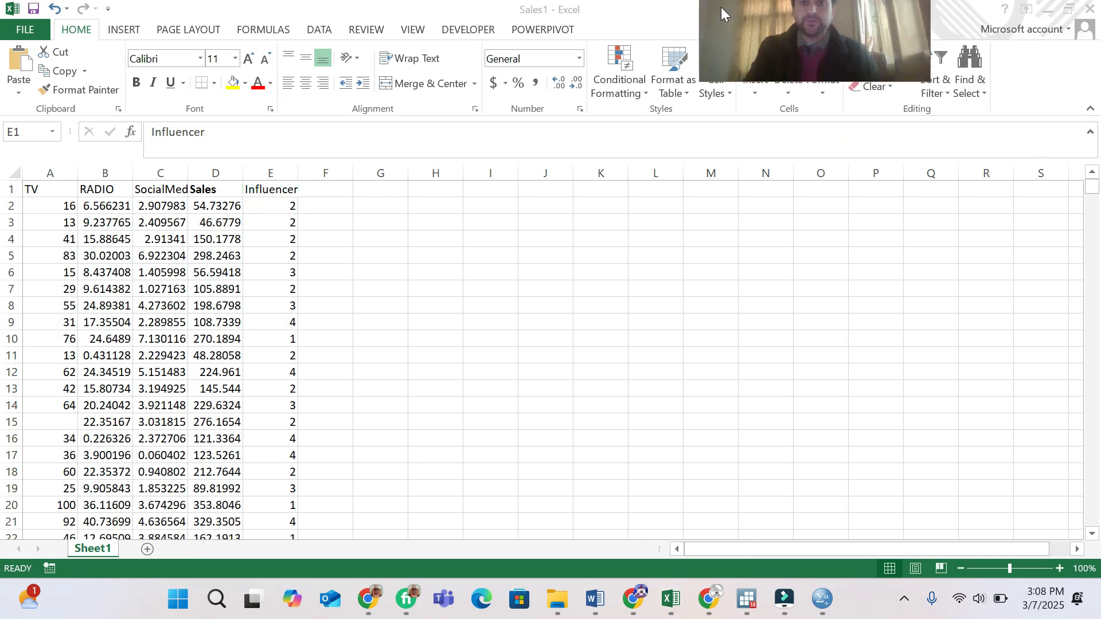
Add filters to the header row of the data and check which values the Influencer column's filter lists.
{"action": "left_click", "coordinate": [946, 95]}
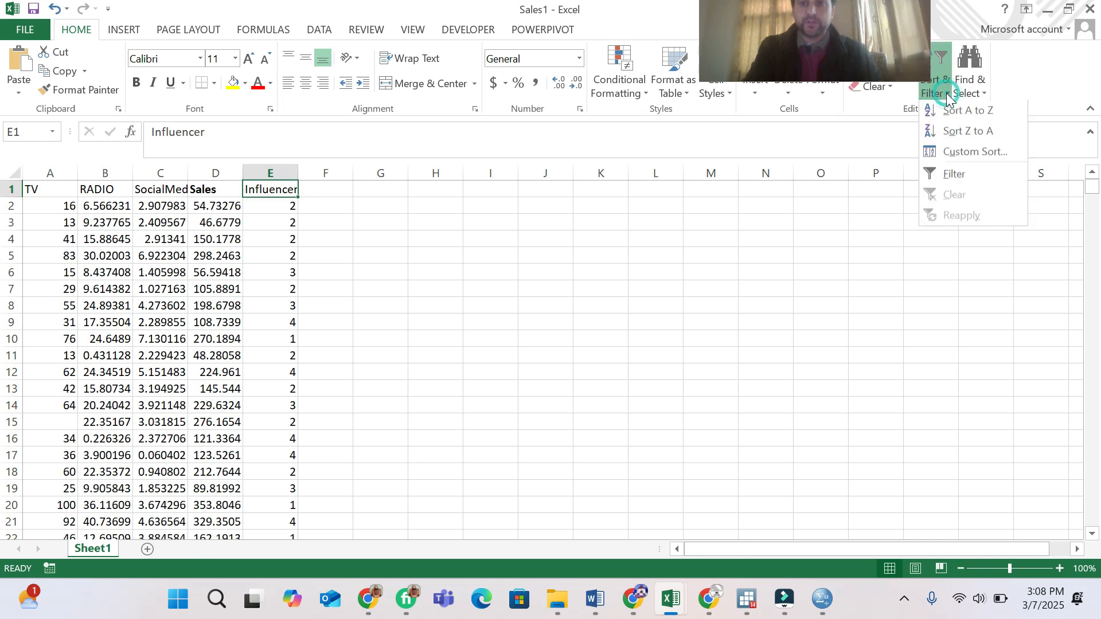
{"action": "left_click", "coordinate": [958, 180]}
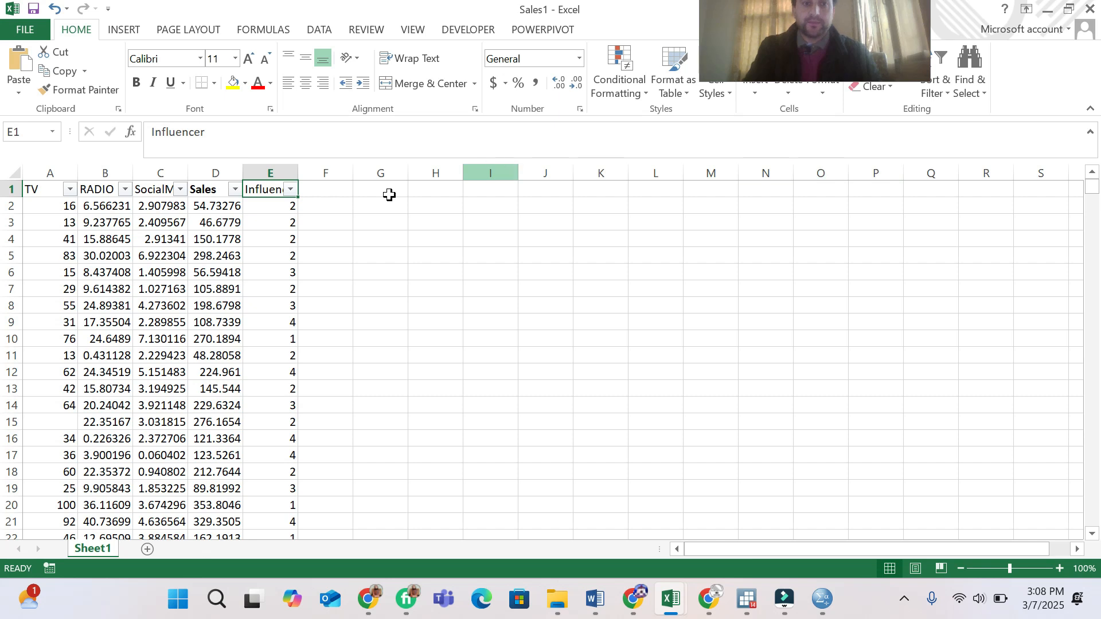
{"action": "left_click", "coordinate": [291, 190]}
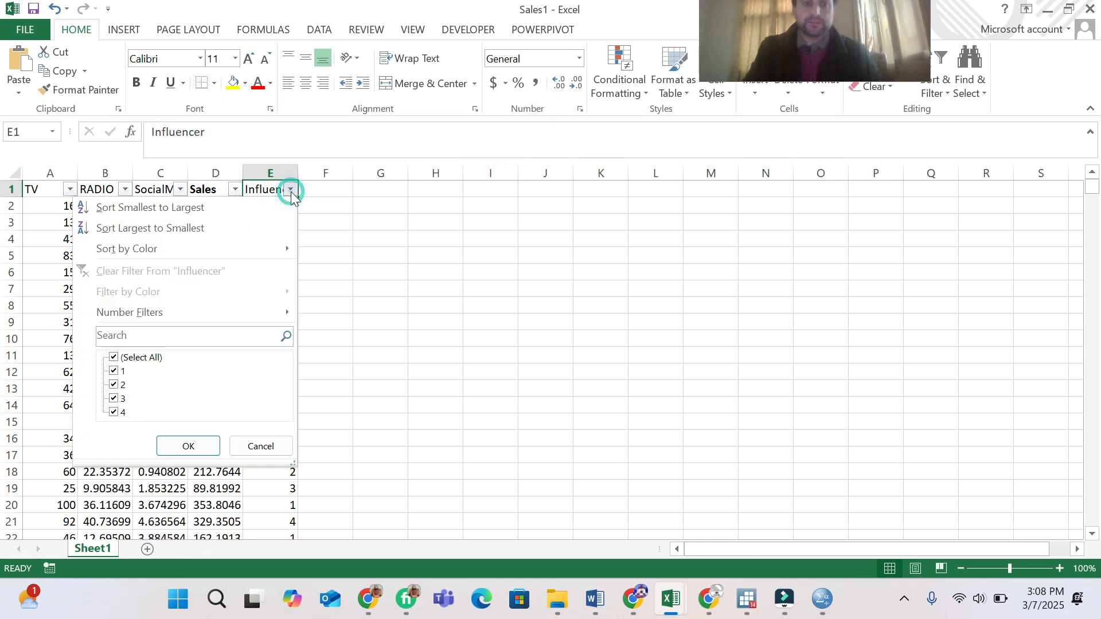
{"action": "left_click", "coordinate": [432, 320]}
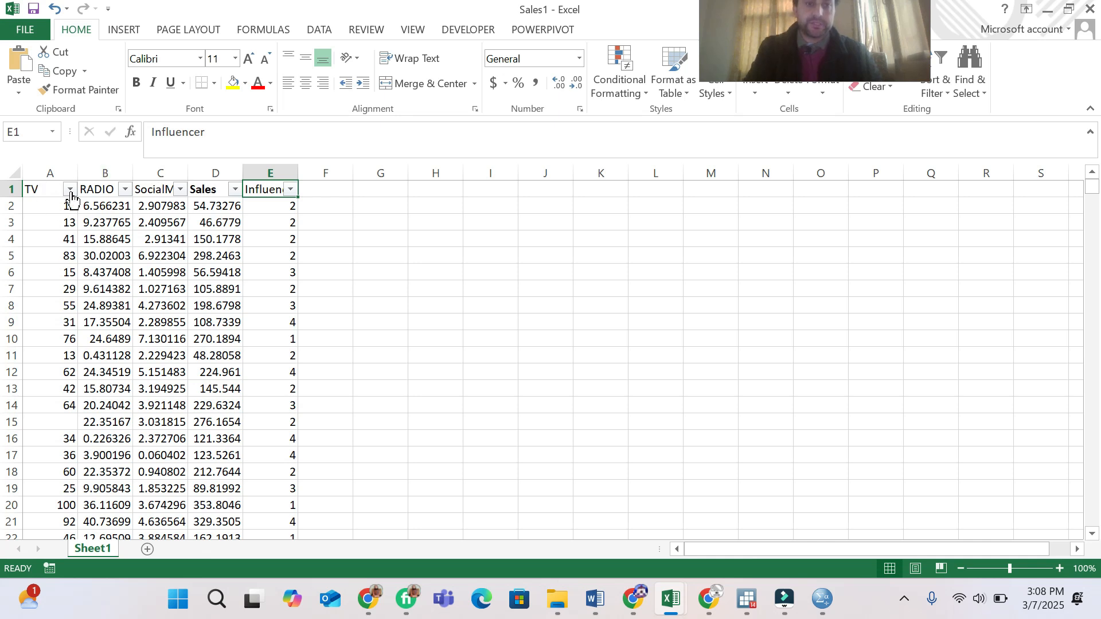
Go over the TV, RADIO, Social Media and Sales headers and make the Influencer header in E1 bold.
{"action": "left_click_drag", "start_coordinate": [60, 191], "coordinate": [152, 188]}
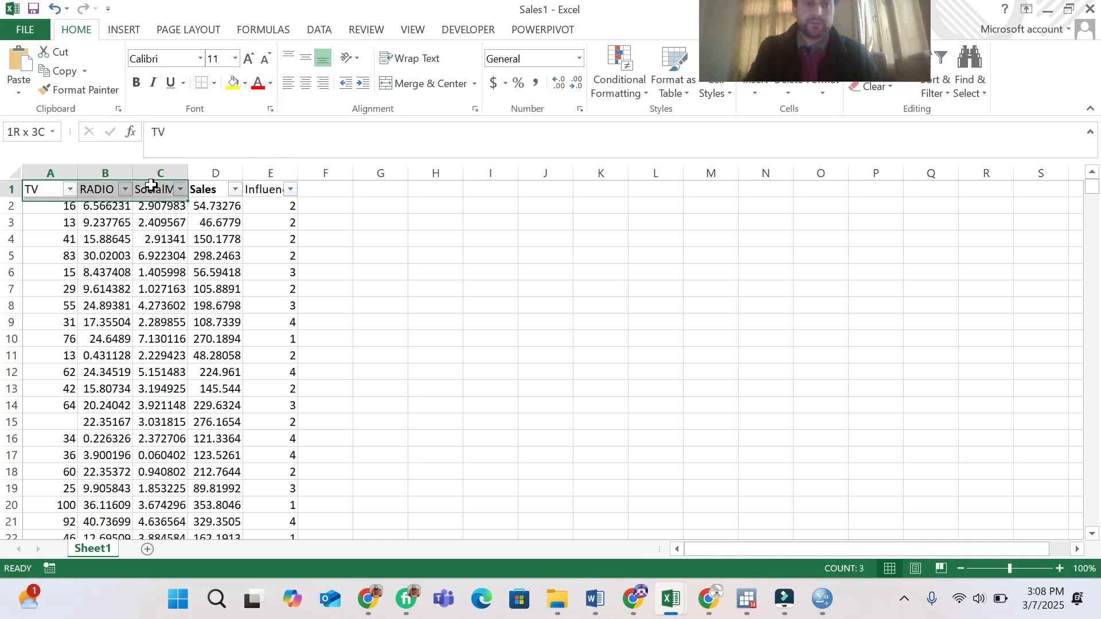
{"action": "left_click", "coordinate": [202, 189]}
{"action": "left_click", "coordinate": [267, 188]}
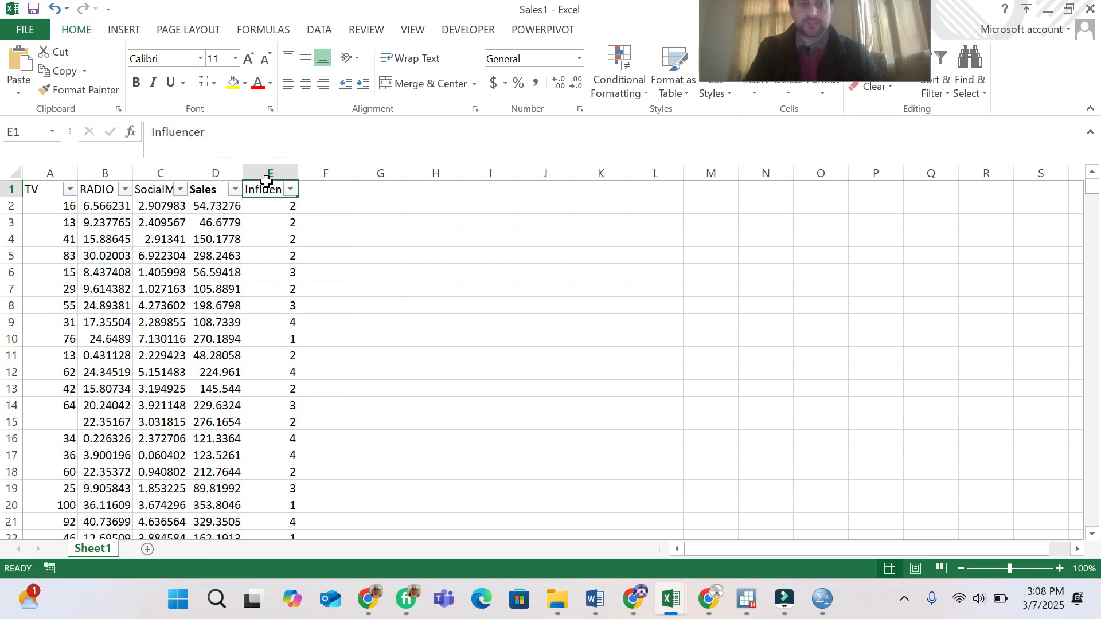
{"action": "key", "text": "ctrl+b"}
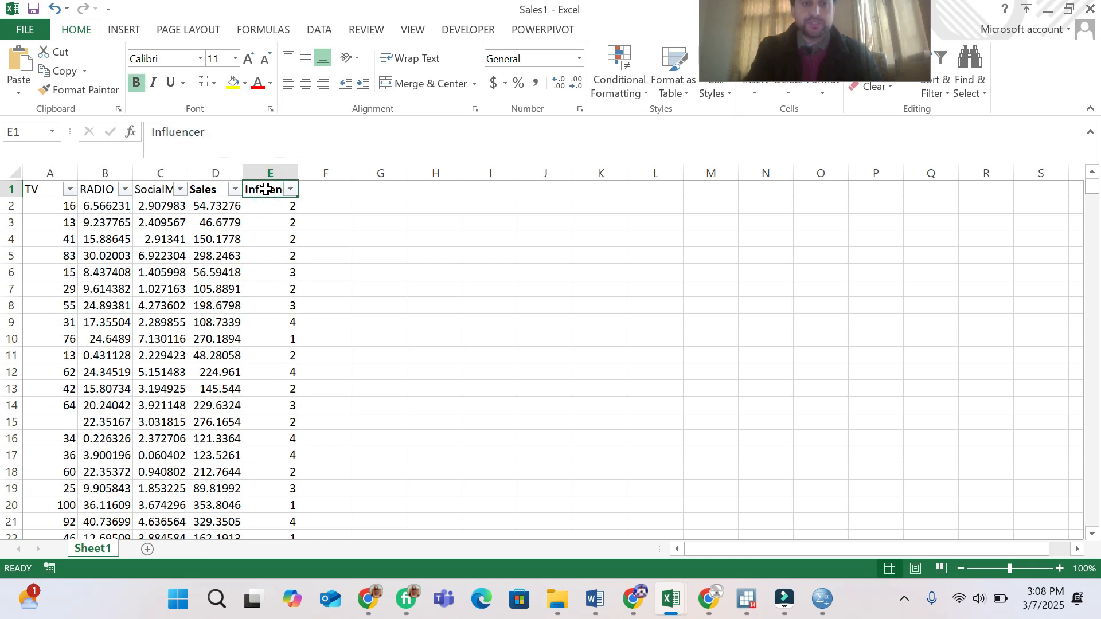
{"action": "left_click", "coordinate": [337, 221]}
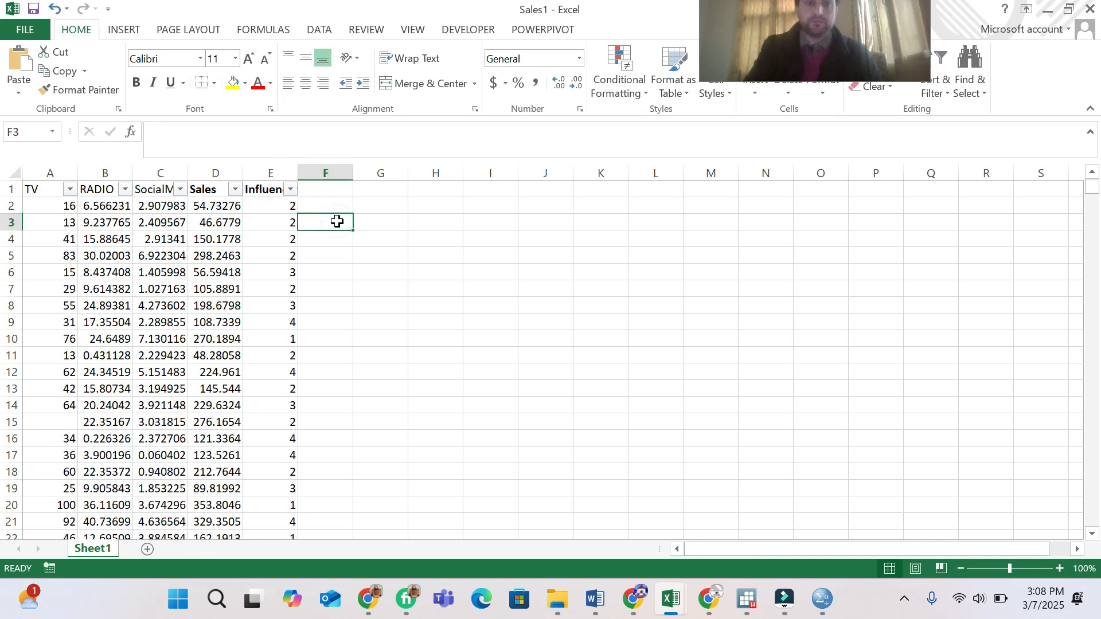
Enter the predictor labels Tv, Radio and SM in cells H3, H4 and H5.
{"action": "left_click", "coordinate": [432, 207]}
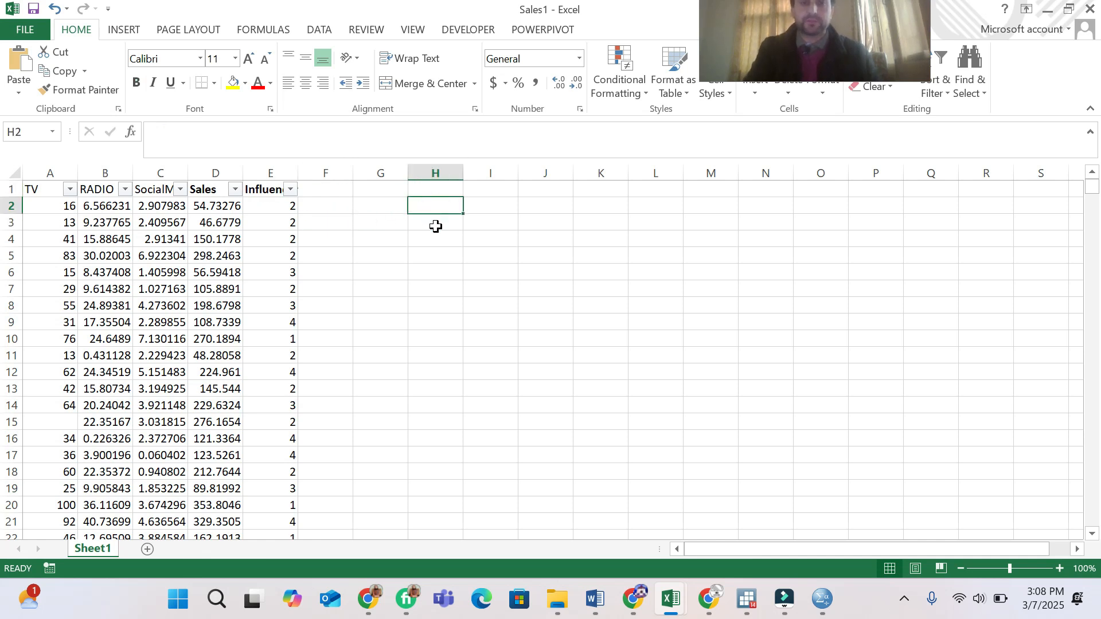
{"action": "left_click", "coordinate": [436, 226]}
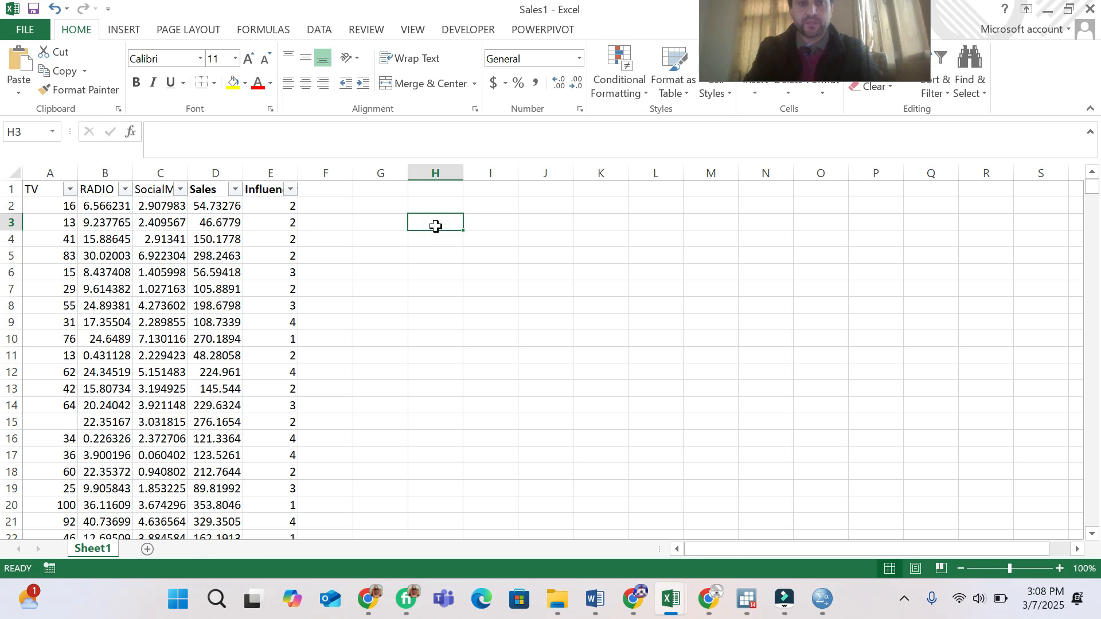
{"action": "key", "text": "Caps_Lock"}
{"action": "key", "text": "Caps_Lock"}
{"action": "type", "text": "Tv"}
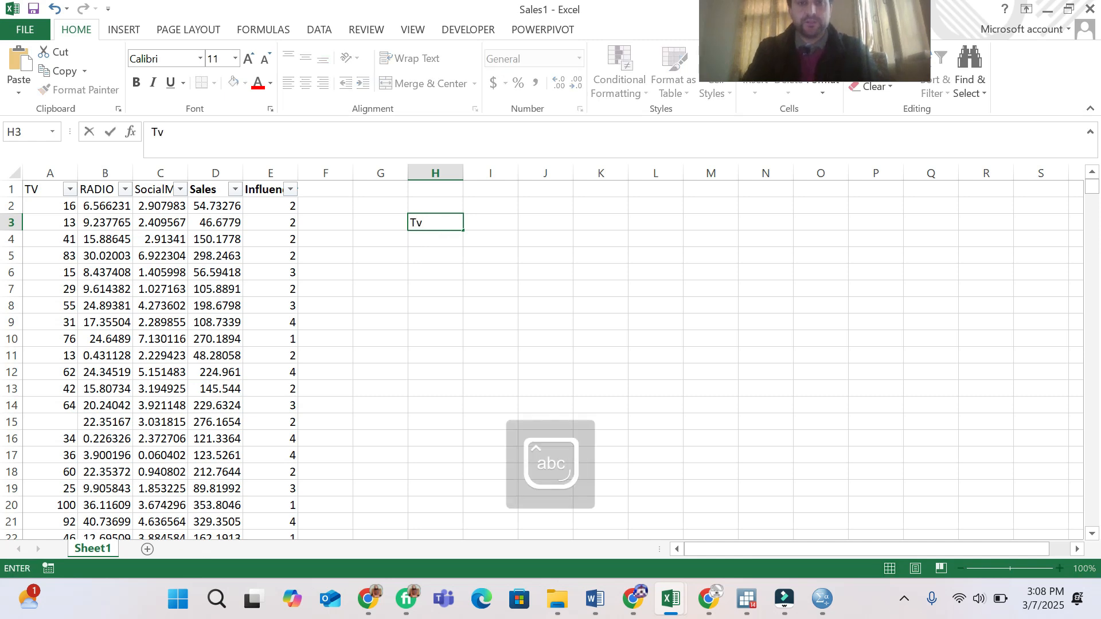
{"action": "left_click", "coordinate": [423, 237]}
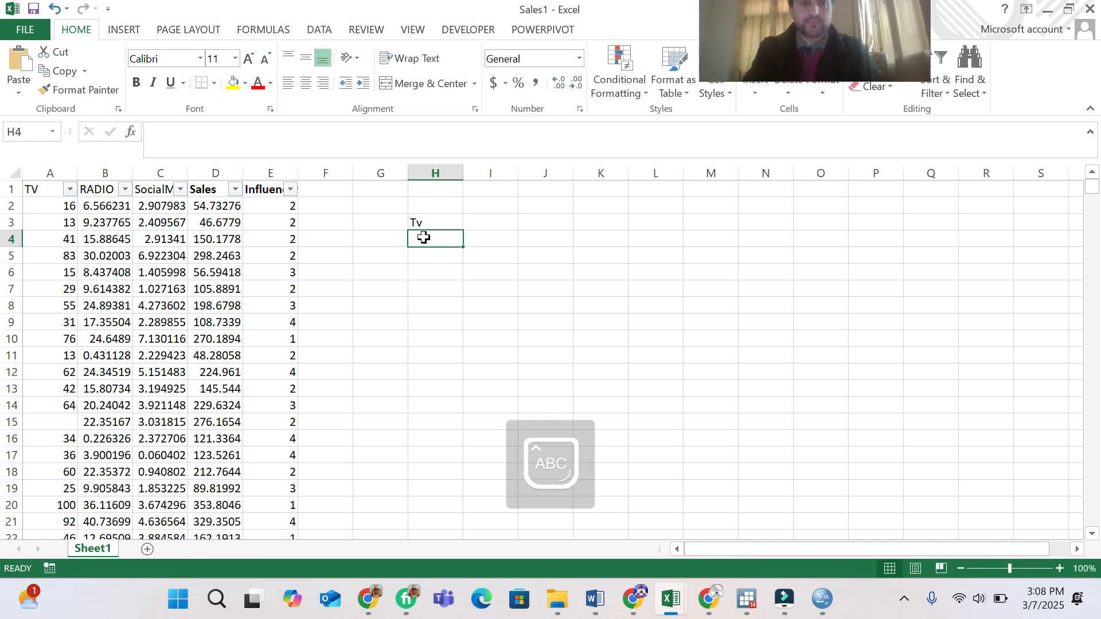
{"action": "type", "text": "R"}
{"action": "key", "text": "Caps_Lock"}
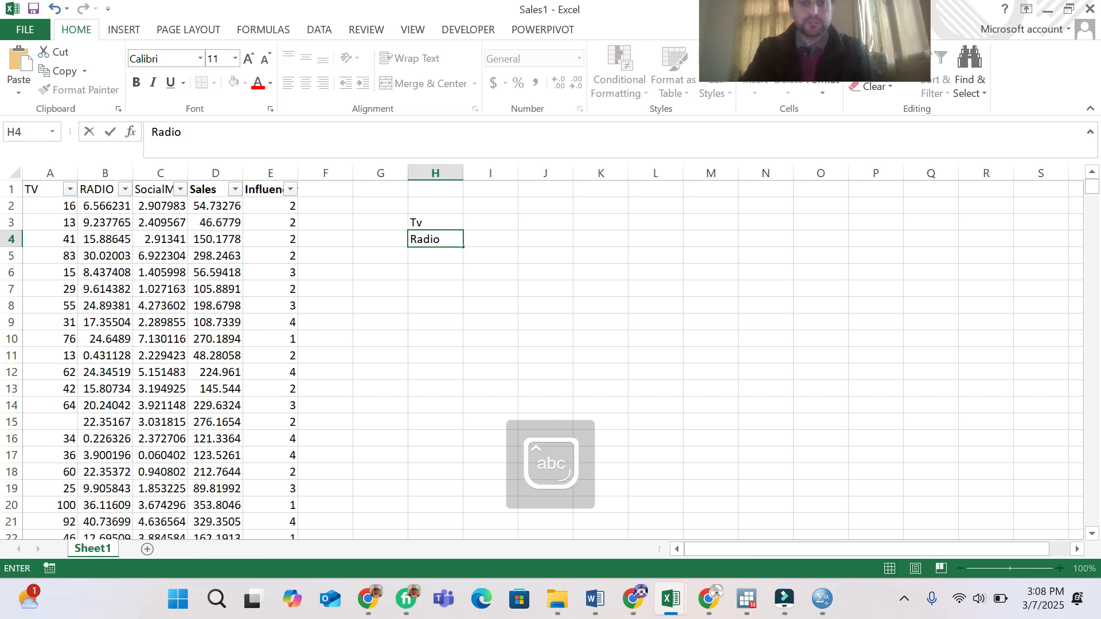
{"action": "left_click", "coordinate": [424, 256]}
{"action": "key", "text": "Caps_Lock"}
{"action": "type", "text": "S"}
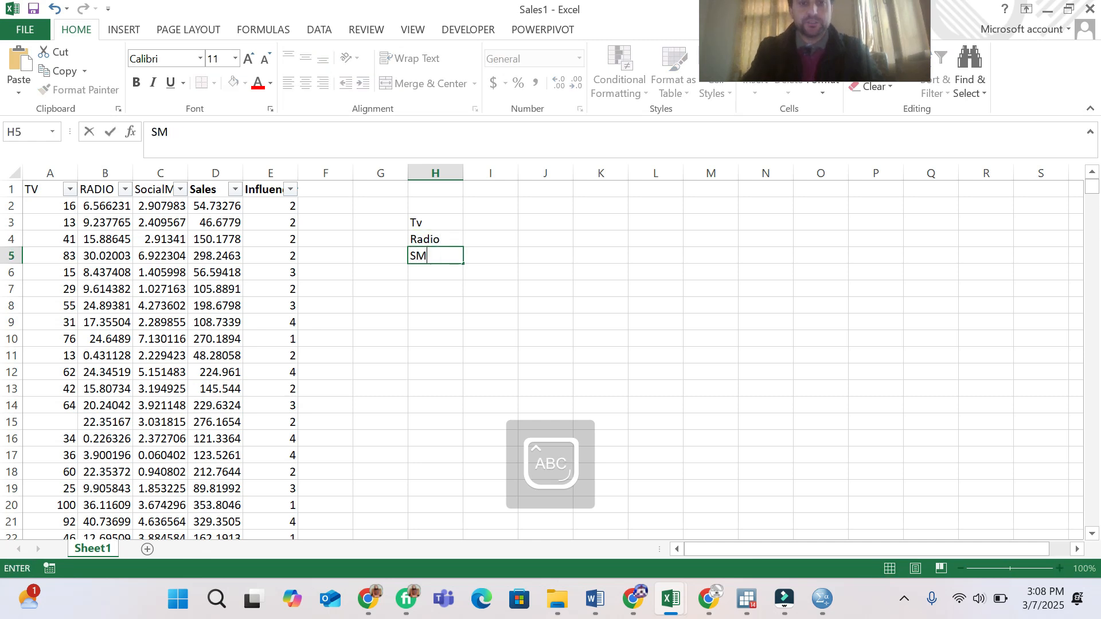
{"action": "type", "text": "M"}
Enter the outcome label Sales in cell I4 beside the Radio label.
{"action": "left_click", "coordinate": [508, 238]}
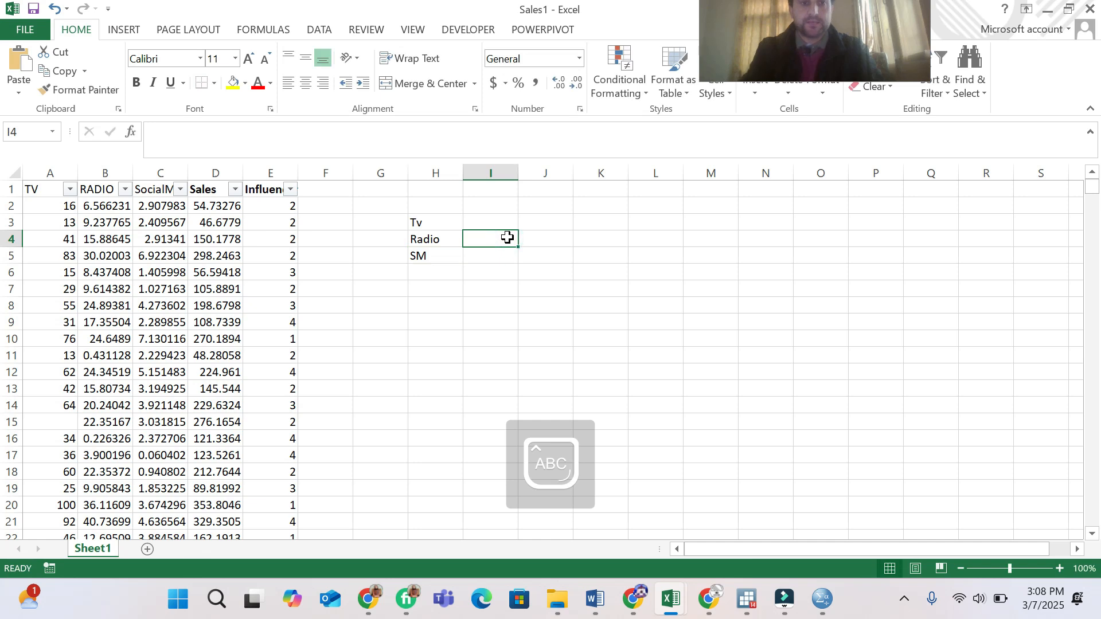
{"action": "type", "text": "sALE"}
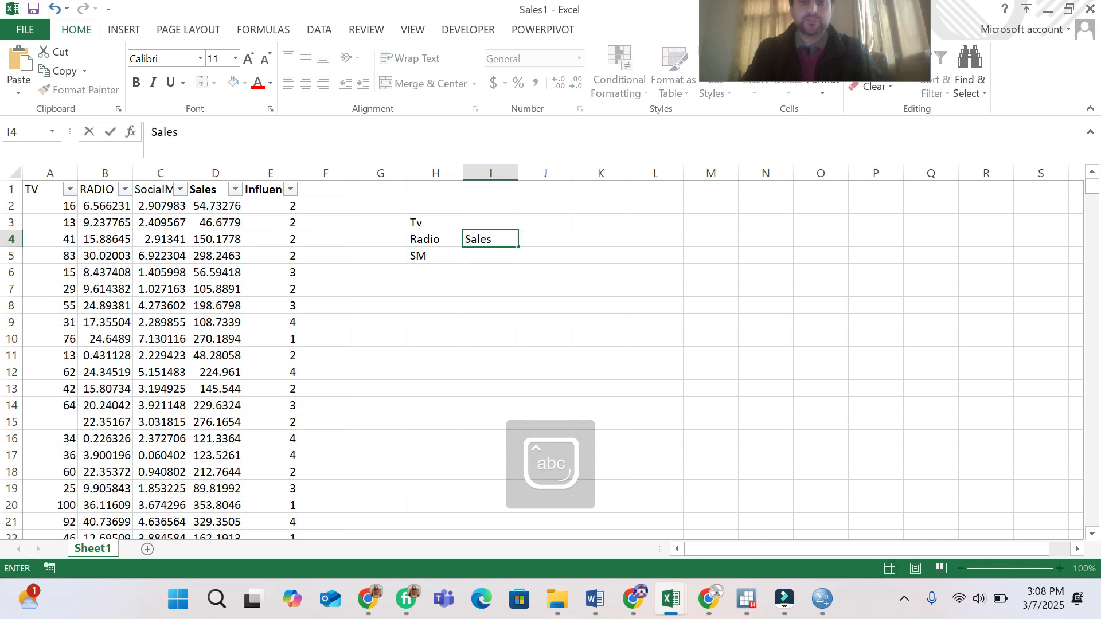
{"action": "left_click", "coordinate": [490, 253]}
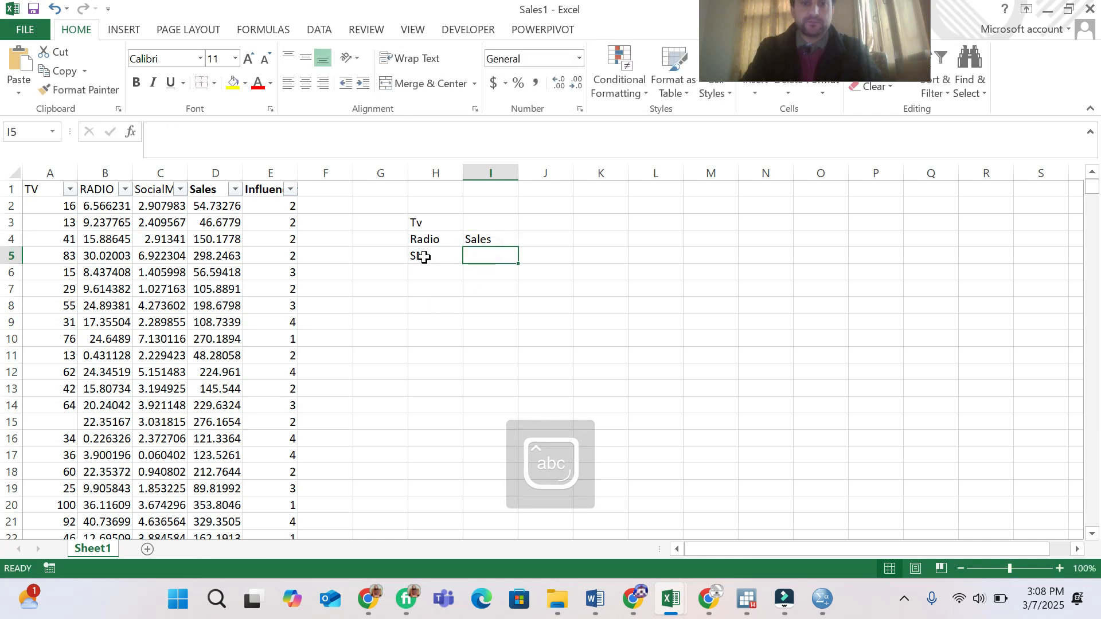
Copy the Tv, Radio and SM labels from H3:H5 to the cells starting at H7.
{"action": "left_click_drag", "start_coordinate": [415, 224], "coordinate": [417, 253]}
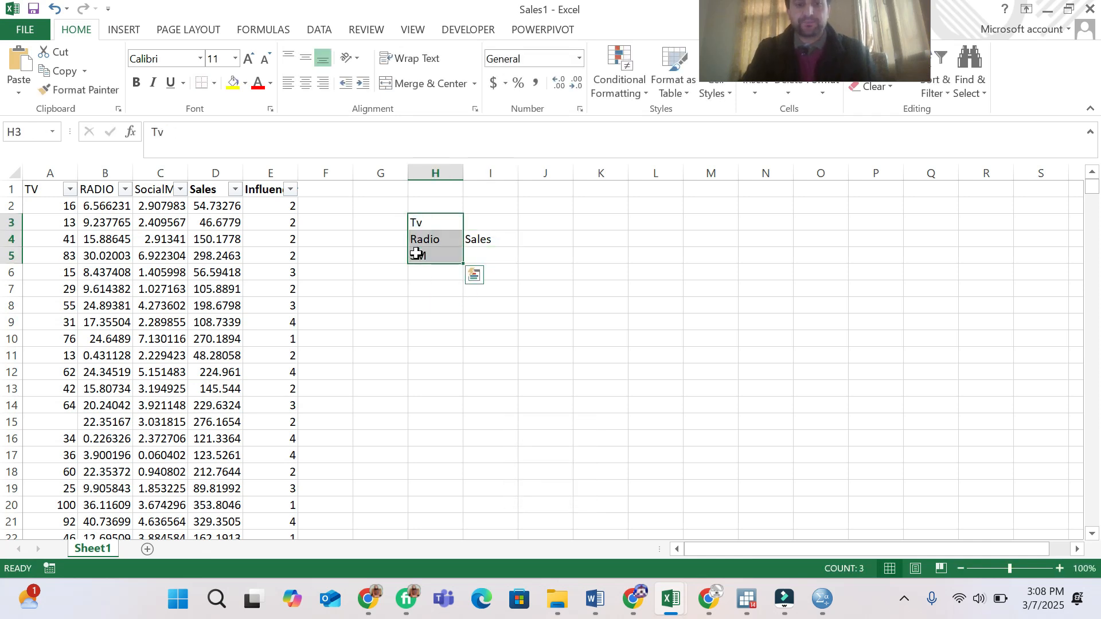
{"action": "key", "text": "ctrl+c"}
{"action": "left_click", "coordinate": [418, 290]}
{"action": "key", "text": "ctrl+v"}
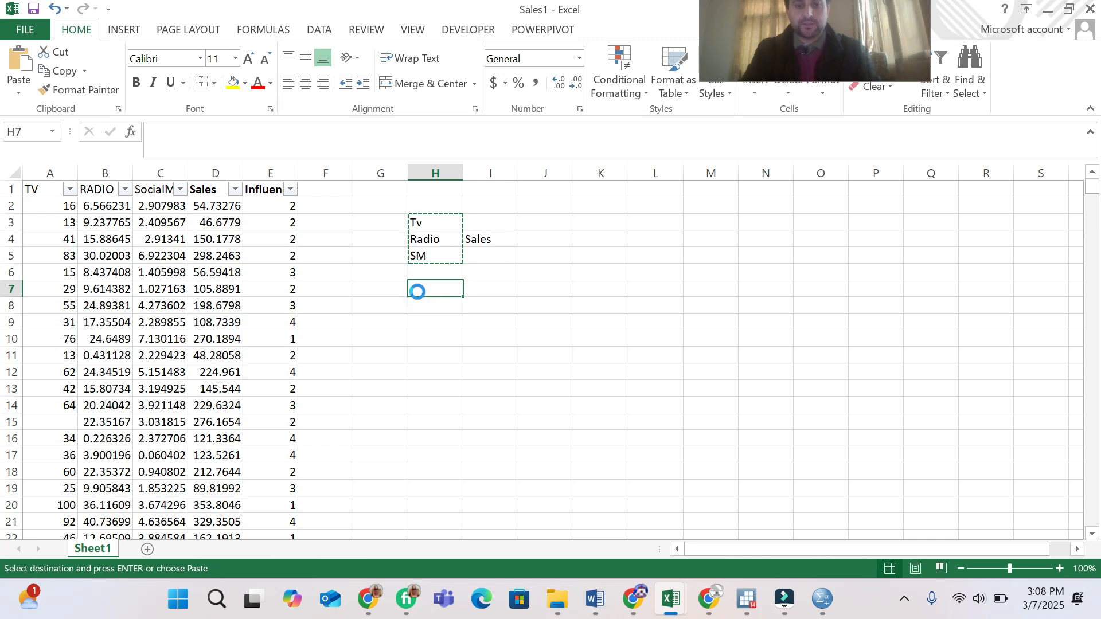
Enter the label "Influemcer" in I7 and copy it to I8 and I9 beside Radio and SM.
{"action": "left_click", "coordinate": [489, 288]}
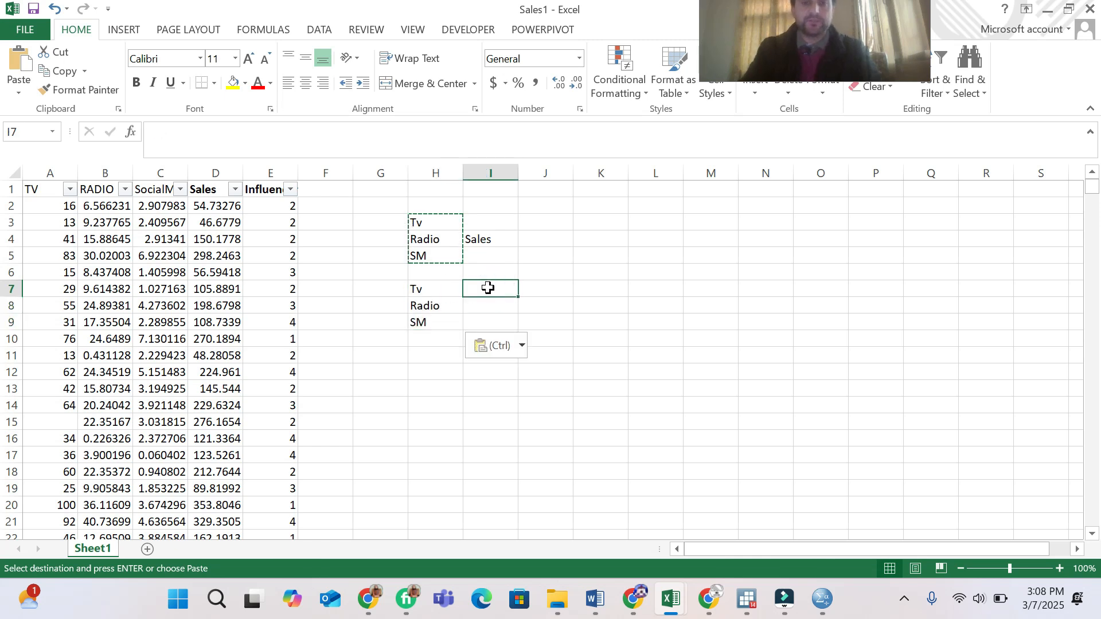
{"action": "type", "text": "Influ"}
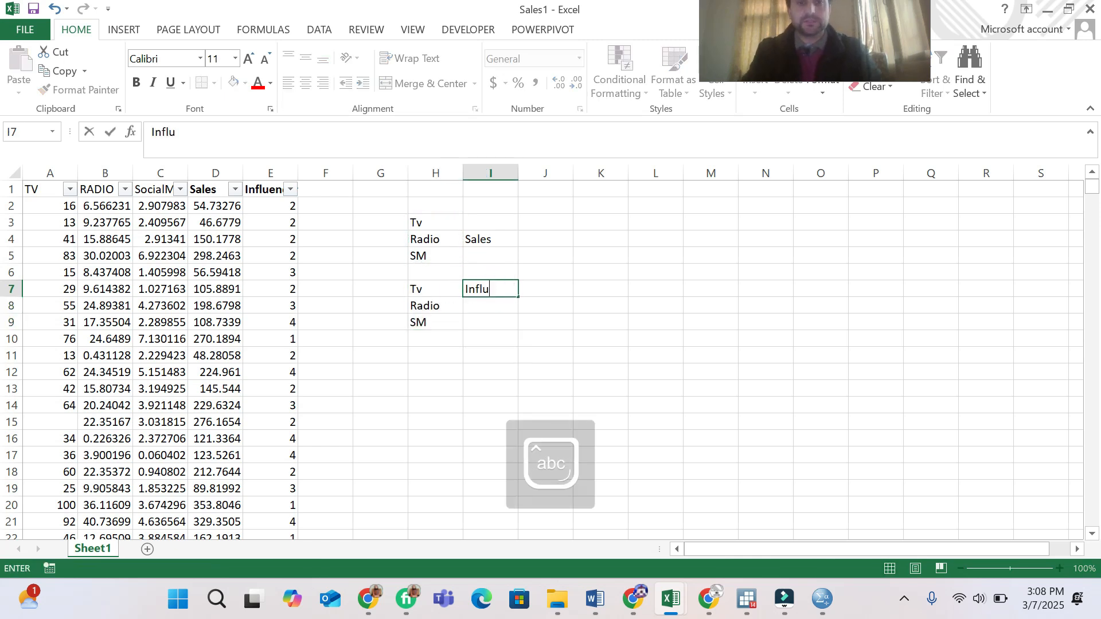
{"action": "type", "text": "emcer"}
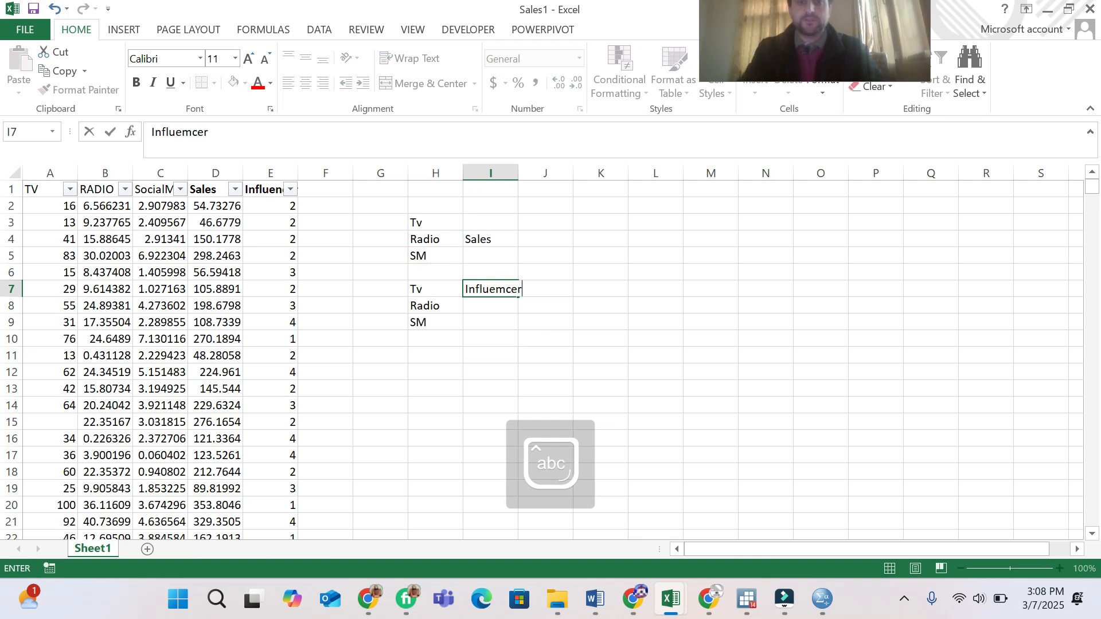
{"action": "left_click", "coordinate": [550, 306]}
{"action": "left_click", "coordinate": [496, 287]}
{"action": "key", "text": "ctrl+c"}
{"action": "left_click", "coordinate": [487, 305]}
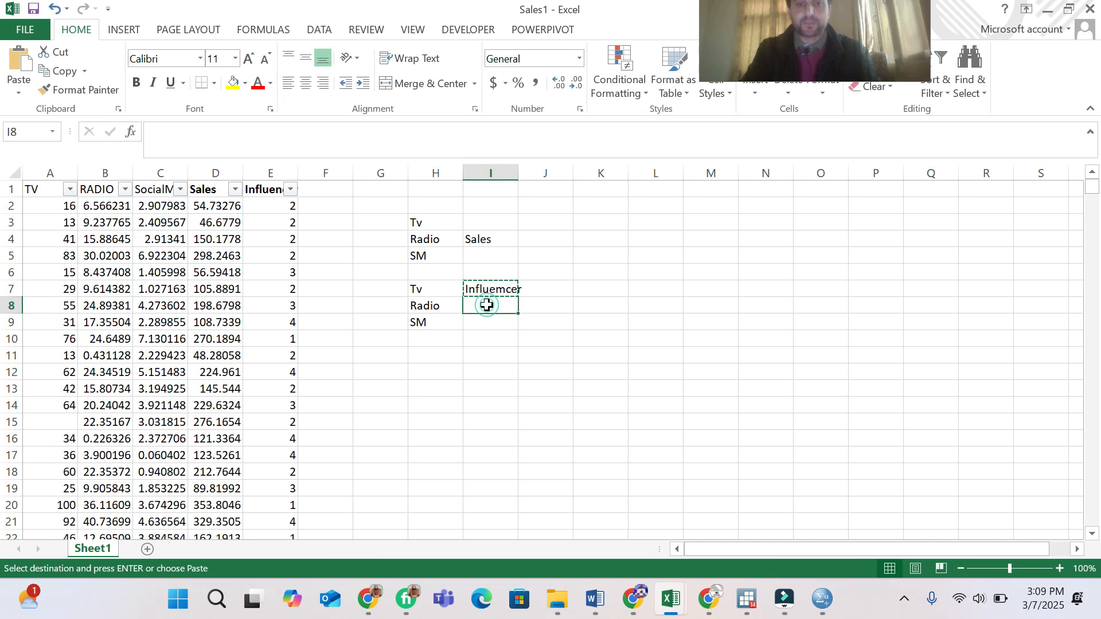
{"action": "key", "text": "ctrl+v"}
{"action": "left_click", "coordinate": [483, 325]}
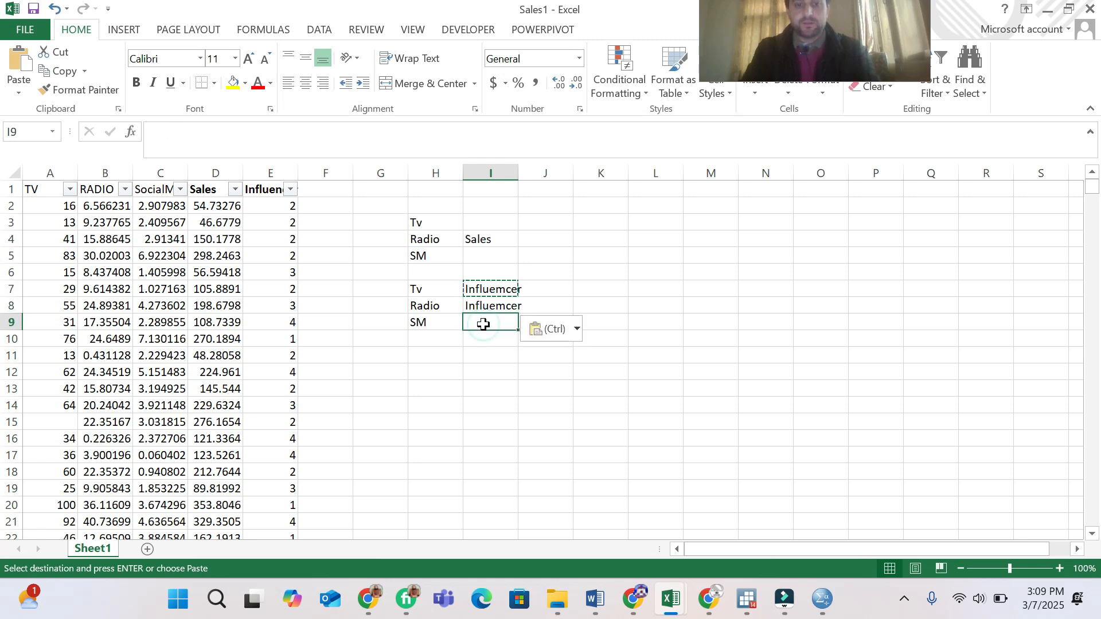
{"action": "key", "text": "ctrl+v"}
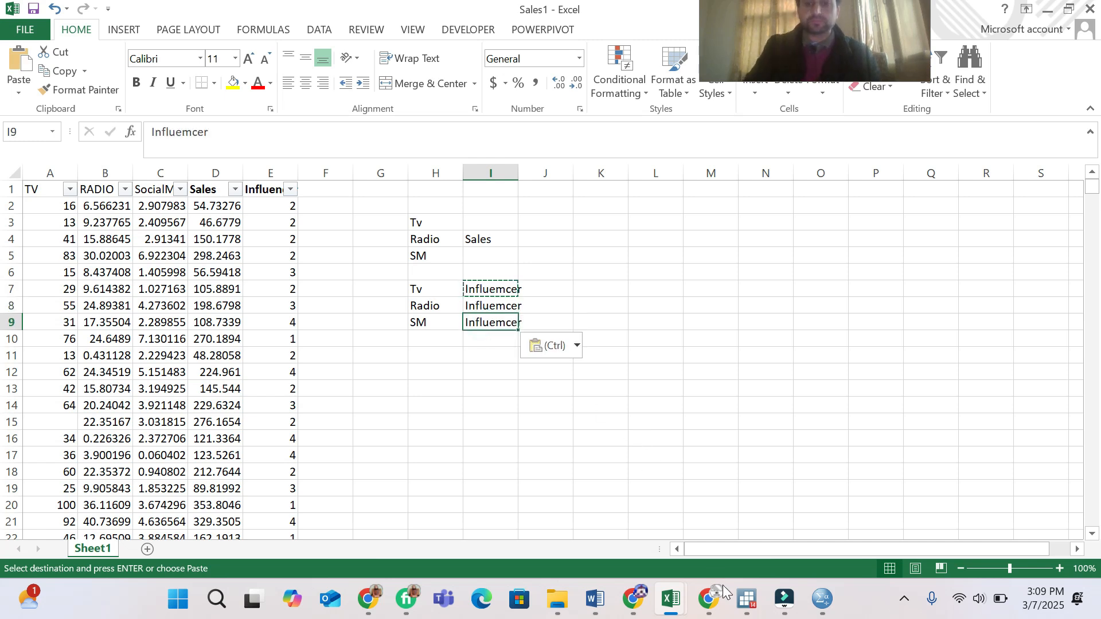
Switch to the ChatGPT conversation in Chrome and ask it to give the command for regression analysis.
{"action": "left_click", "coordinate": [746, 600]}
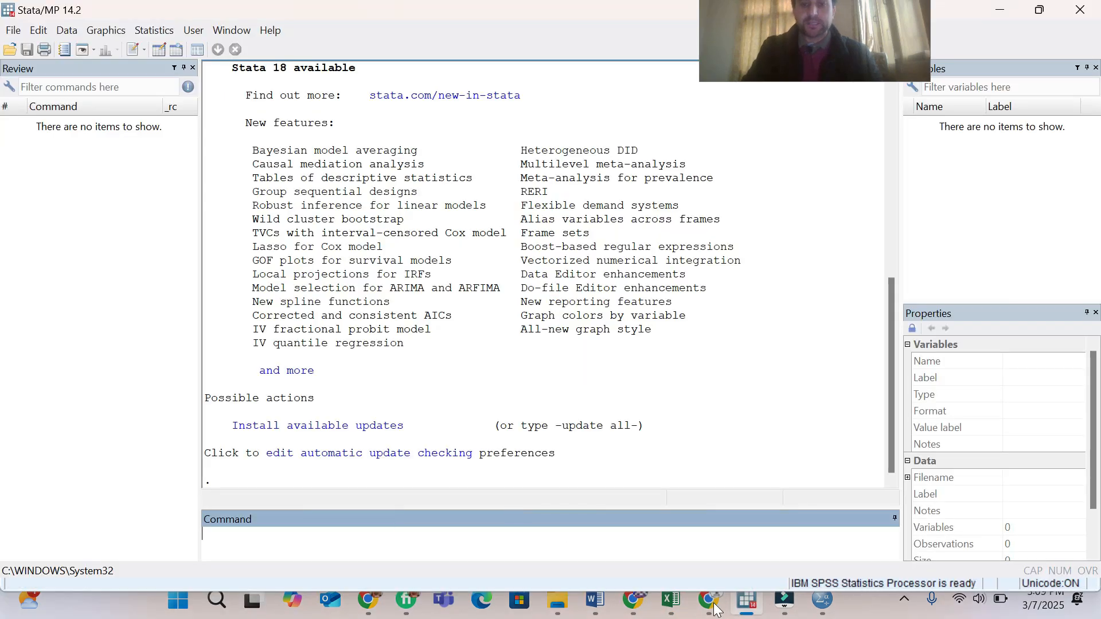
{"action": "left_click", "coordinate": [714, 585]}
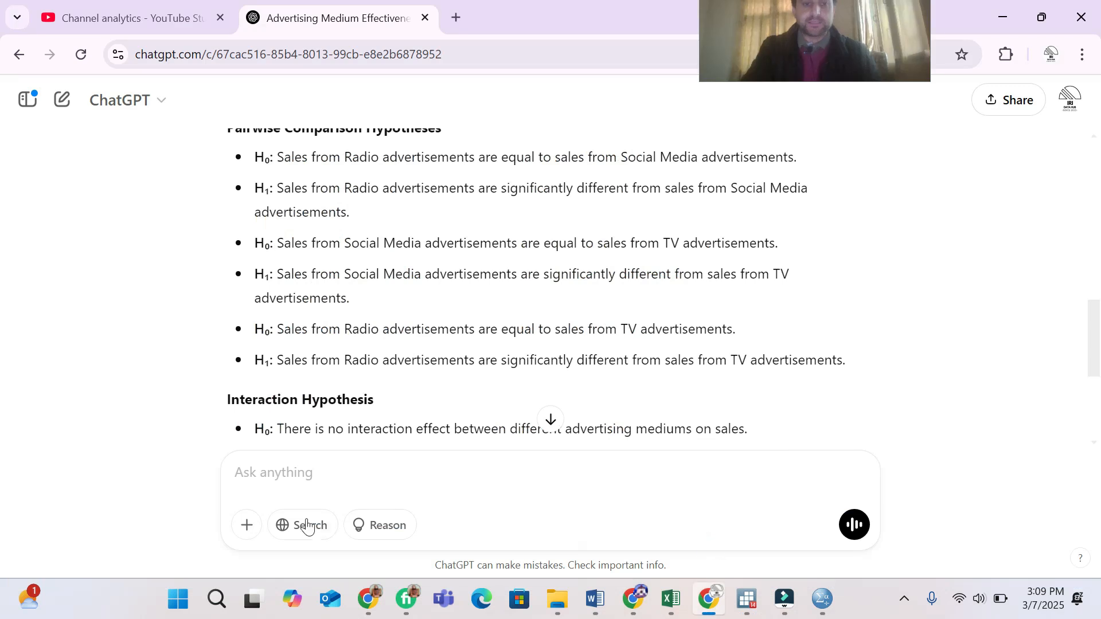
{"action": "left_click", "coordinate": [279, 476]}
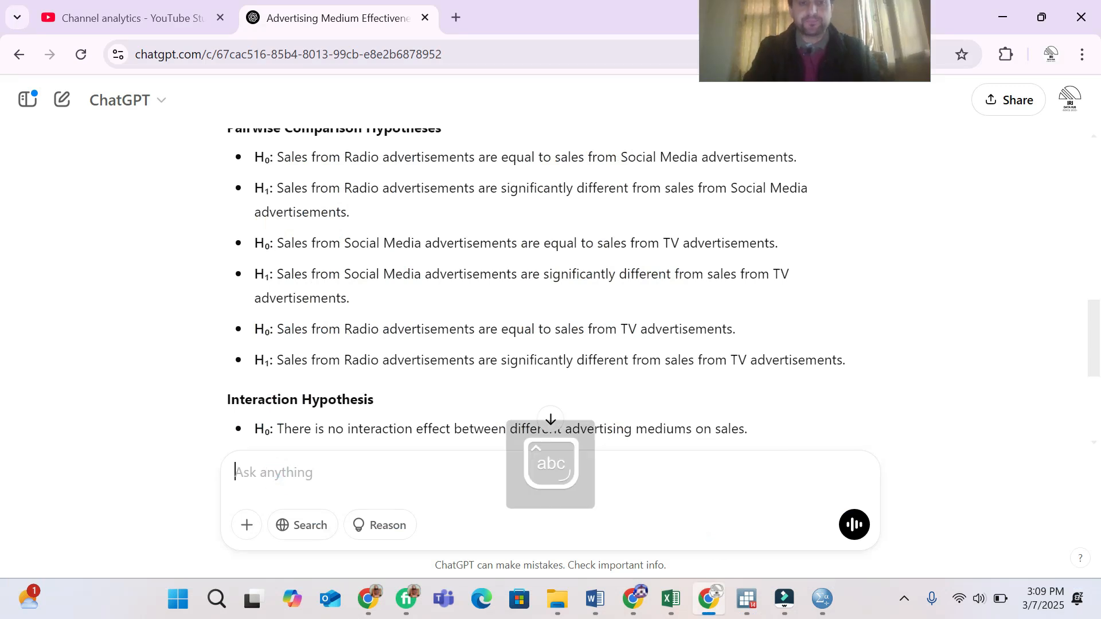
{"action": "type", "text": "Please give use"}
{"action": "key", "text": "BackSpace"}
{"action": "type", "text": "command for reg"}
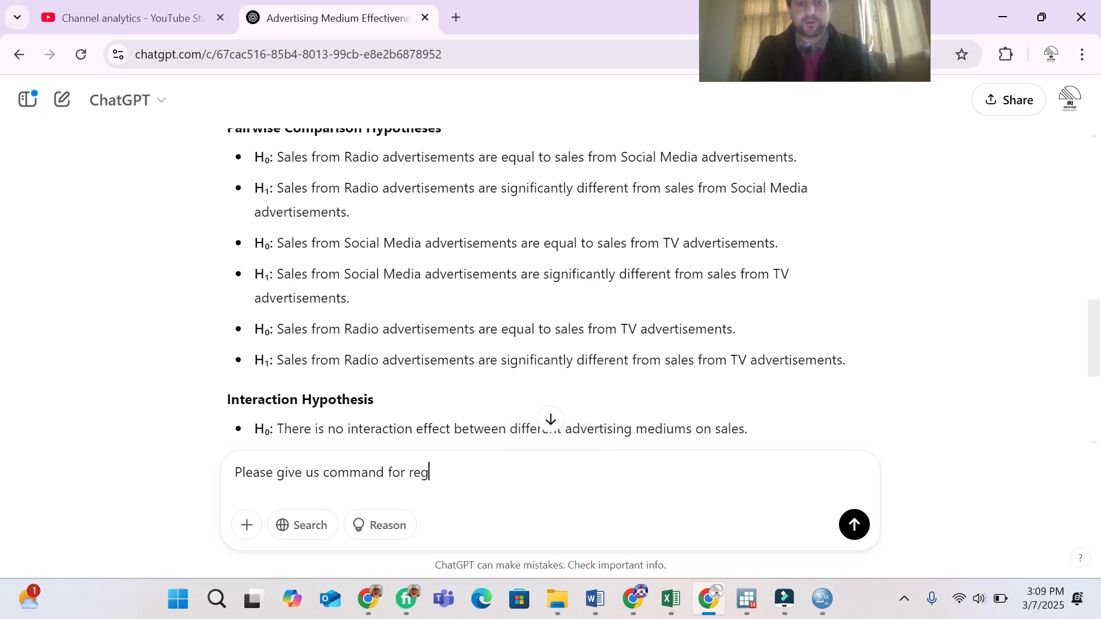
{"action": "type", "text": "rssion analysis"}
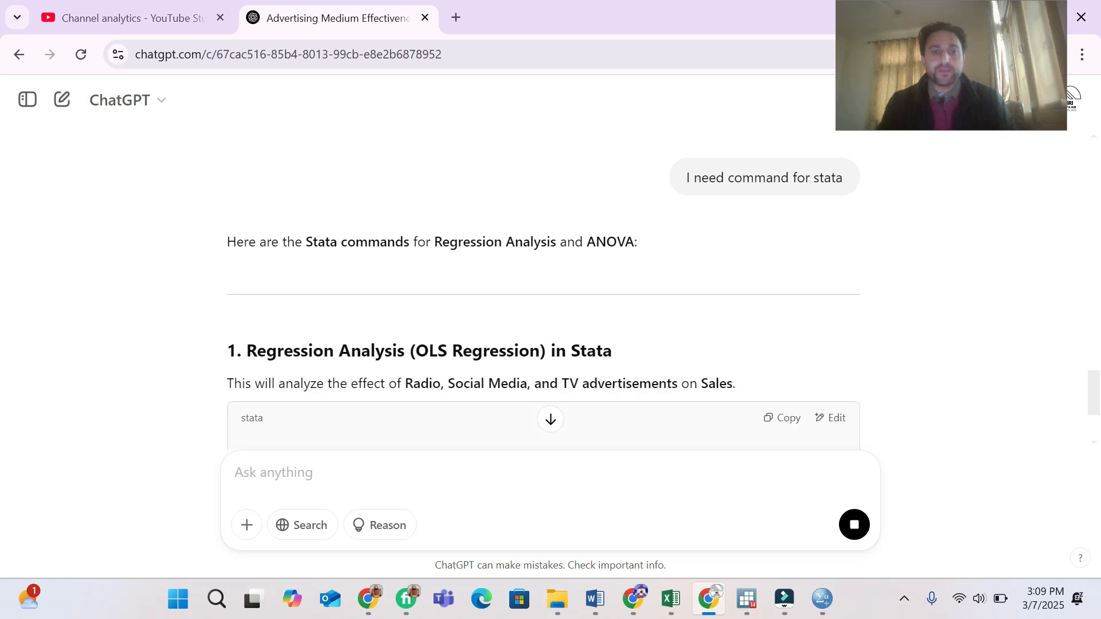
Find the OLS regression section of the response and highlight the command "regress Sales Radio Social_Media TV".
{"action": "left_click_drag", "start_coordinate": [1098, 381], "coordinate": [1099, 409]}
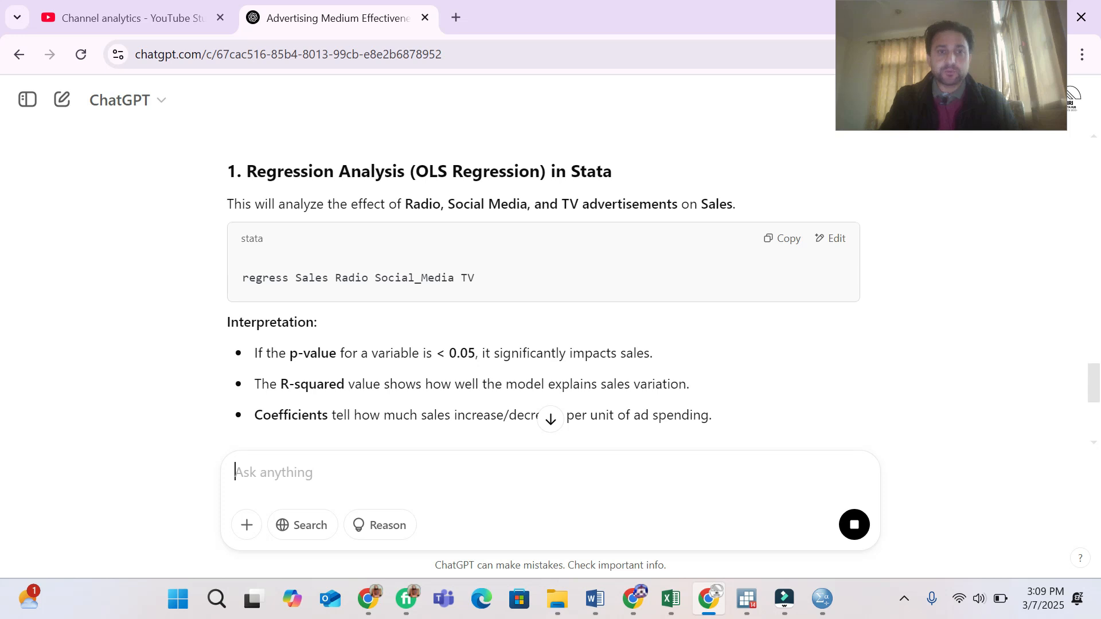
{"action": "left_click_drag", "start_coordinate": [482, 279], "coordinate": [237, 280]}
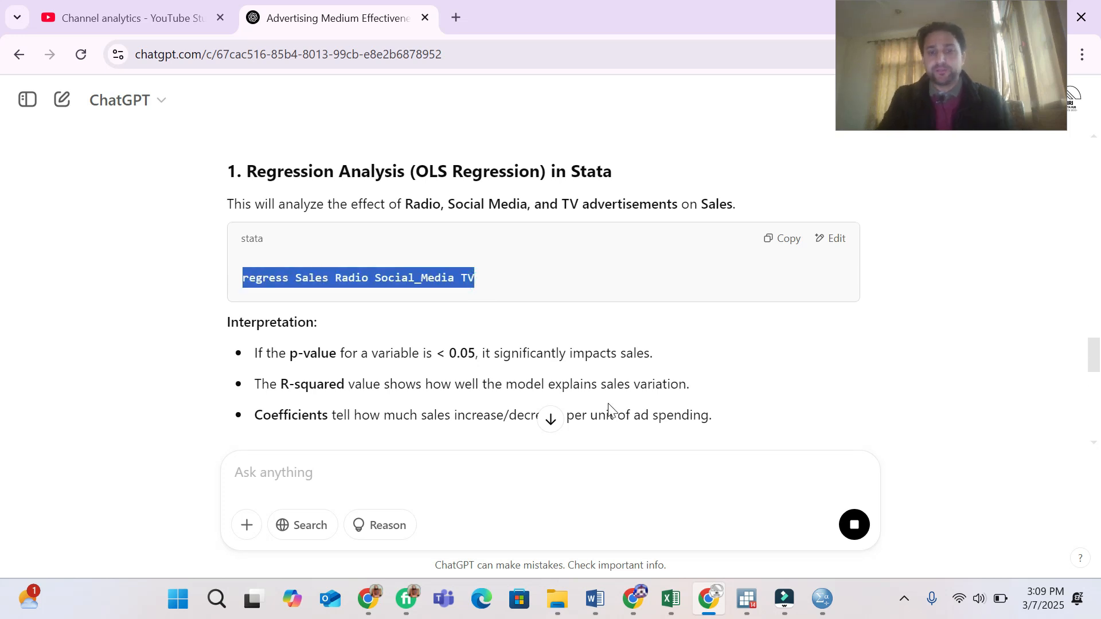
Switch to Stata and open the import dialog for Excel spreadsheets.
{"action": "mouse_move", "coordinate": [748, 598]}
{"action": "left_click", "coordinate": [763, 525]}
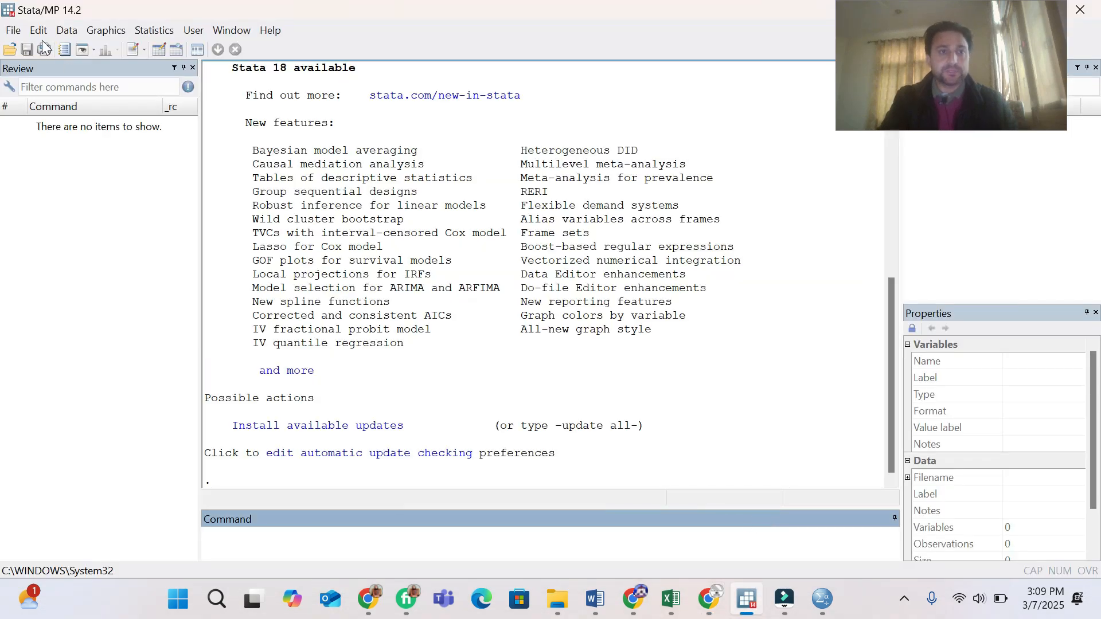
{"action": "left_click", "coordinate": [12, 30]}
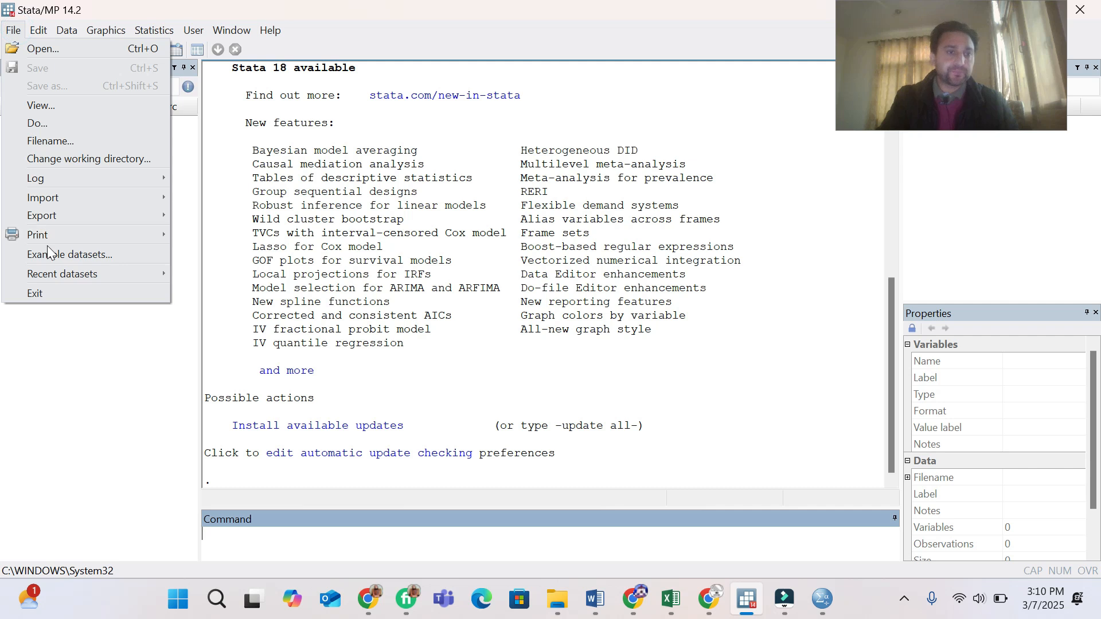
{"action": "left_click", "coordinate": [60, 197]}
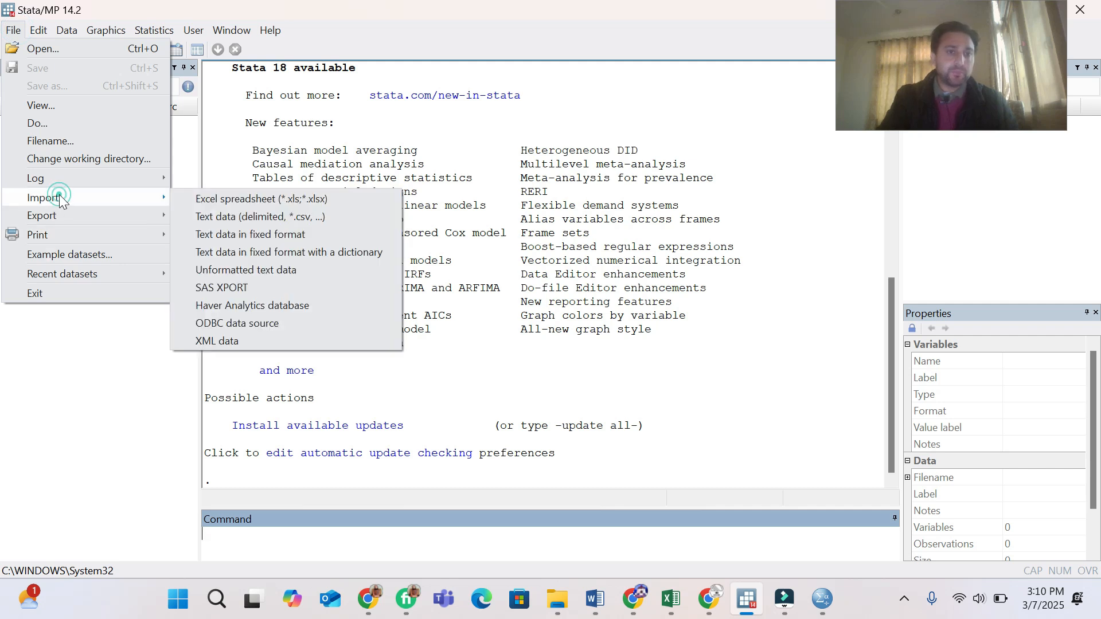
{"action": "left_click", "coordinate": [238, 199]}
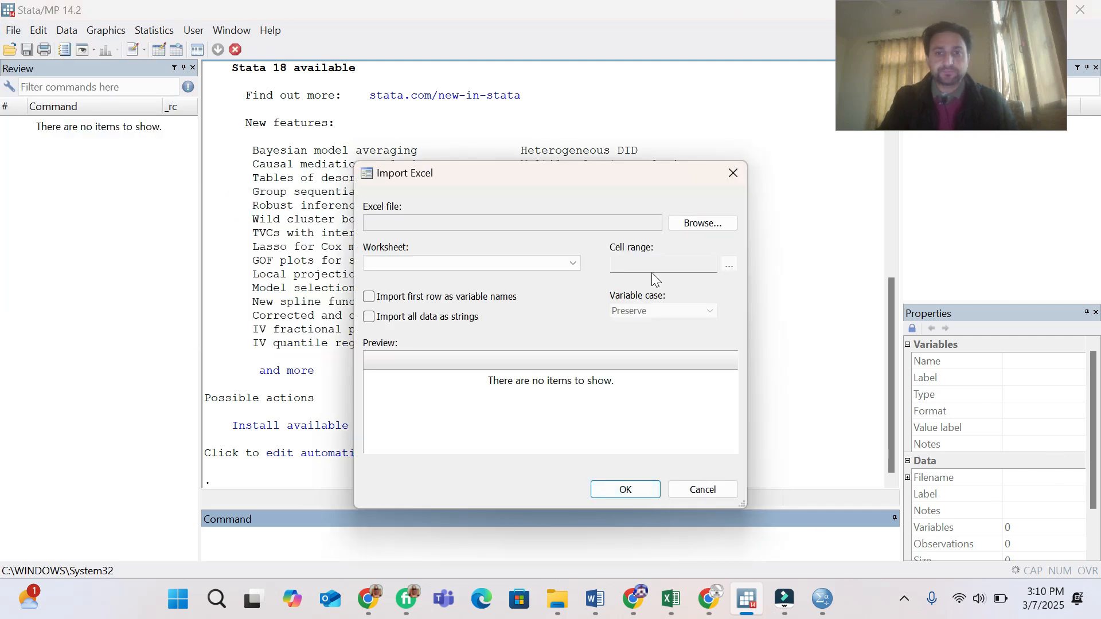
Import the Sales1 workbook from the Documents folder, using the first row as variable names.
{"action": "left_click", "coordinate": [690, 224]}
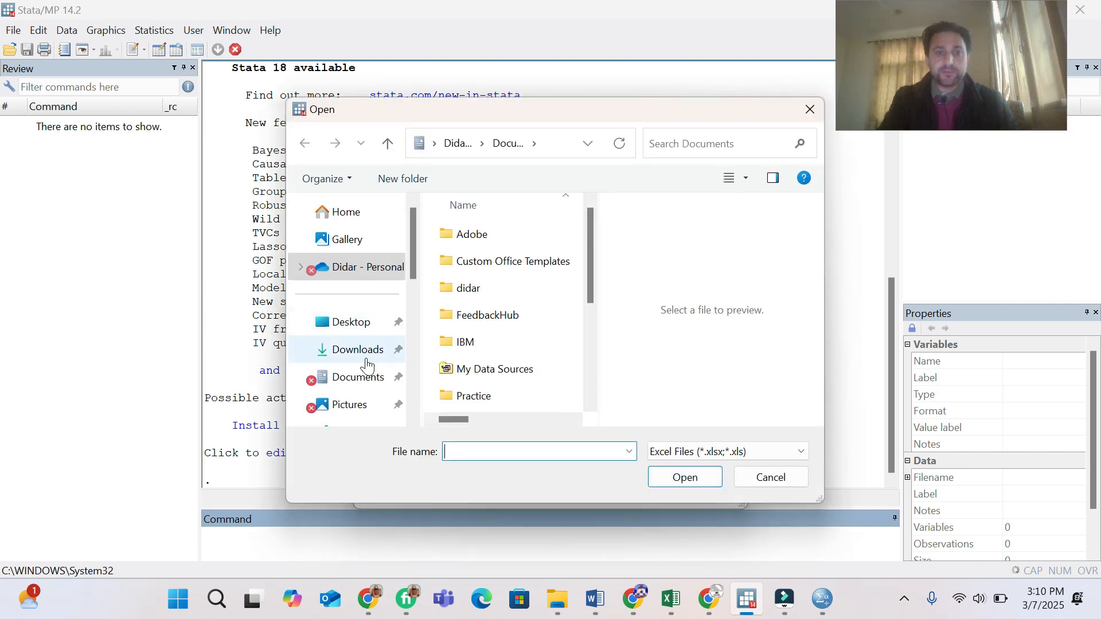
{"action": "left_click", "coordinate": [356, 377]}
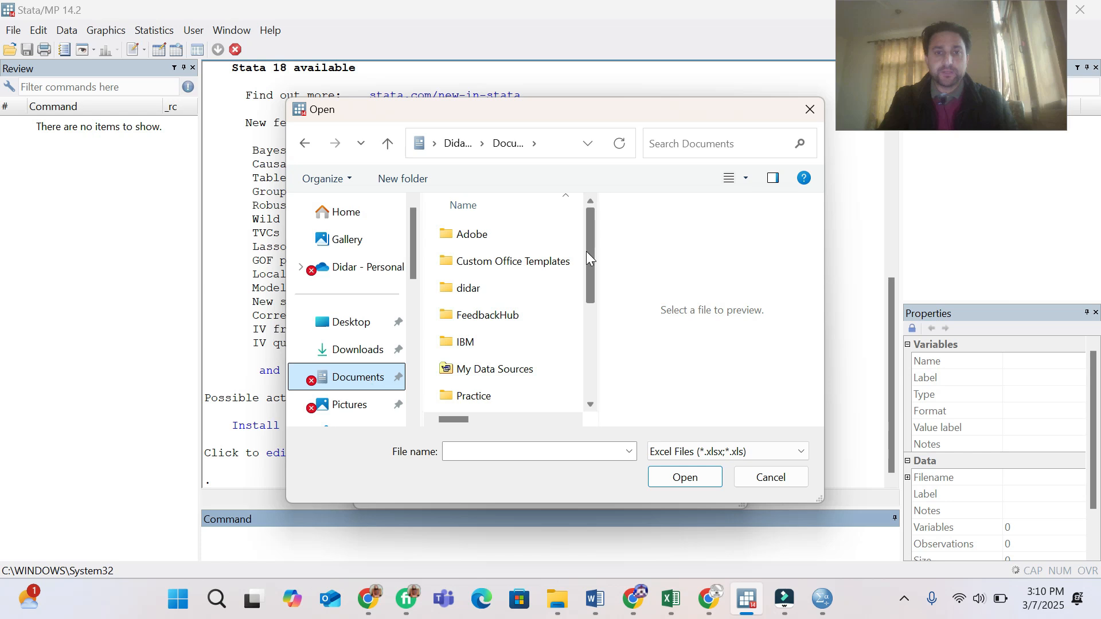
{"action": "left_click_drag", "start_coordinate": [586, 252], "coordinate": [592, 355]}
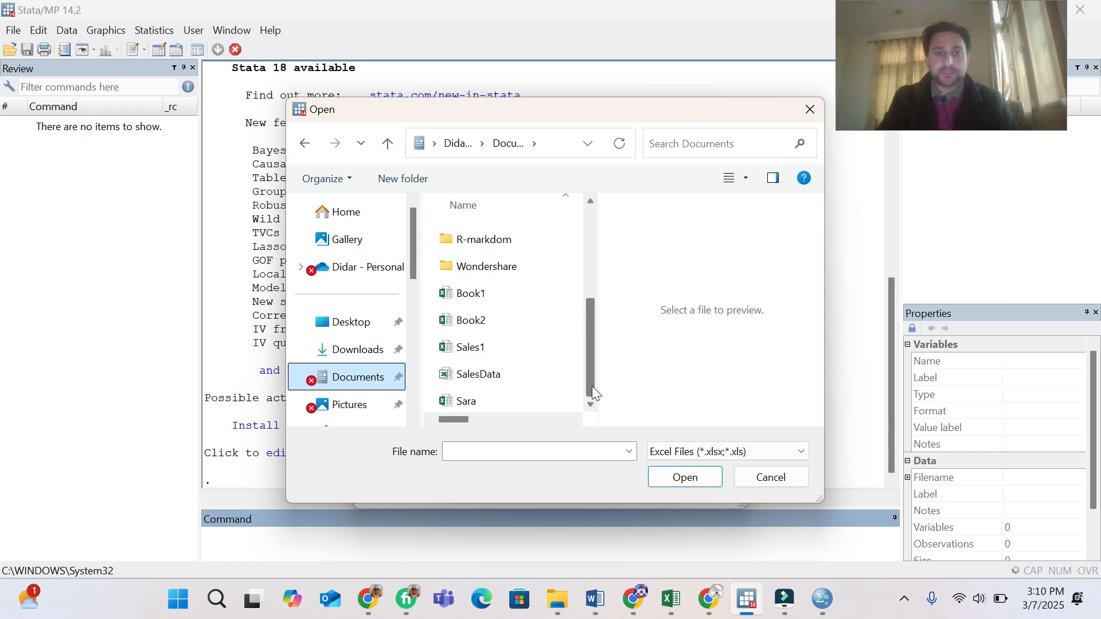
{"action": "left_click", "coordinate": [486, 377]}
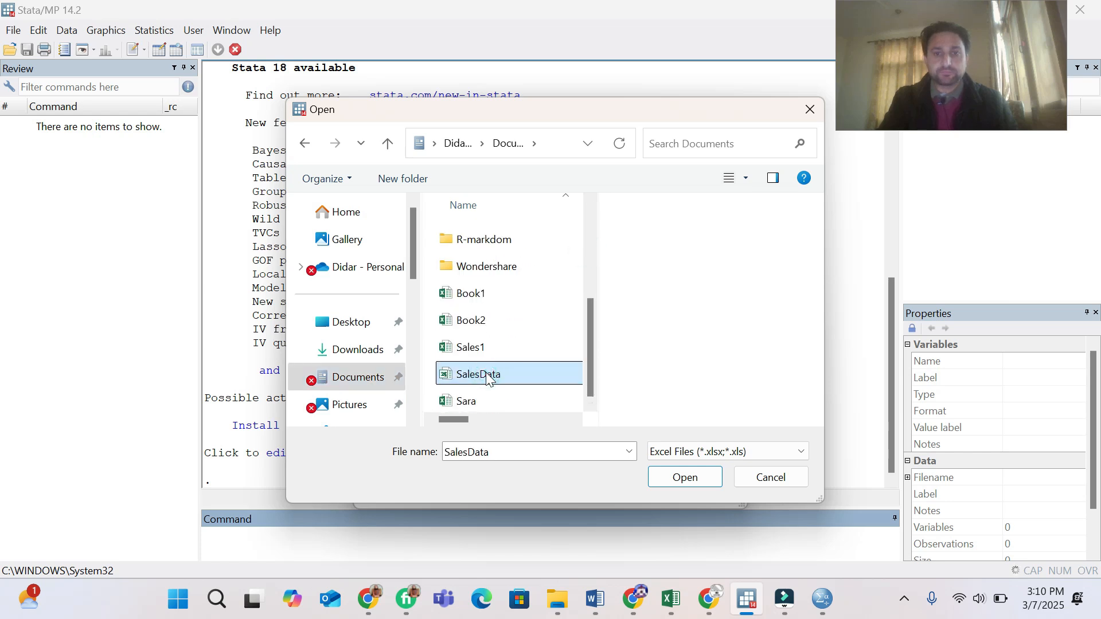
{"action": "left_click", "coordinate": [471, 353]}
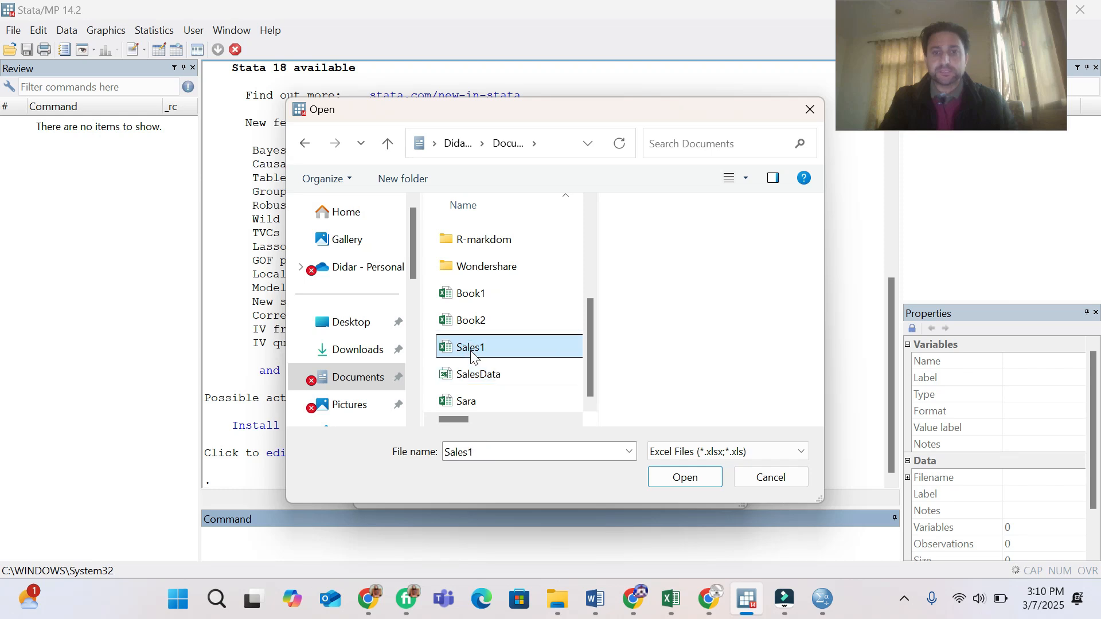
{"action": "double_click", "coordinate": [471, 352]}
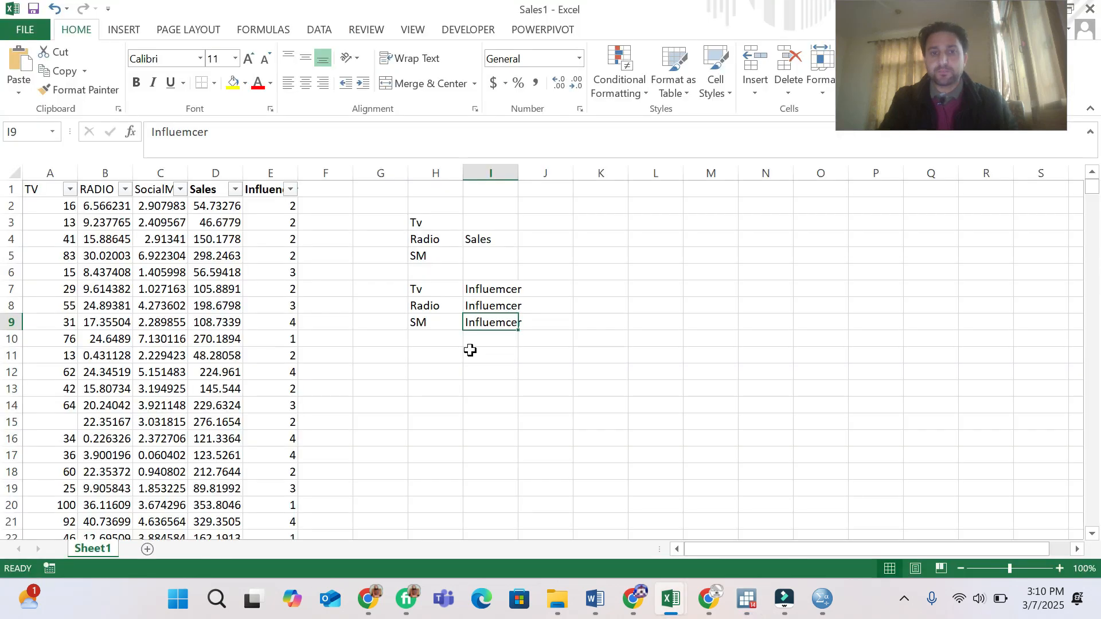
{"action": "mouse_move", "coordinate": [747, 599]}
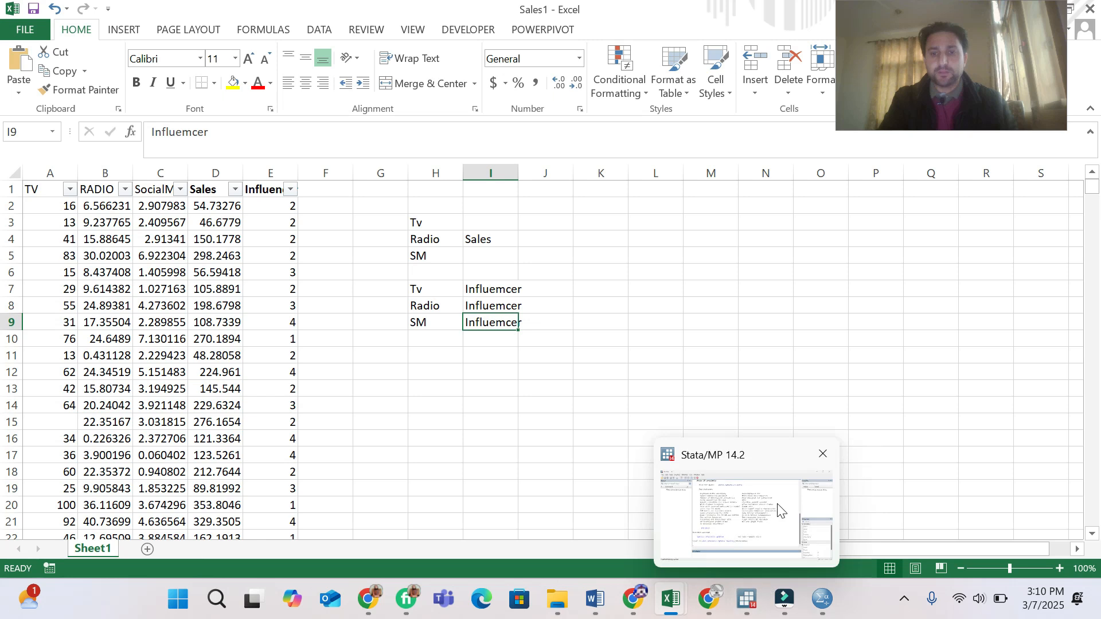
{"action": "left_click", "coordinate": [777, 503]}
{"action": "left_click", "coordinate": [683, 481]}
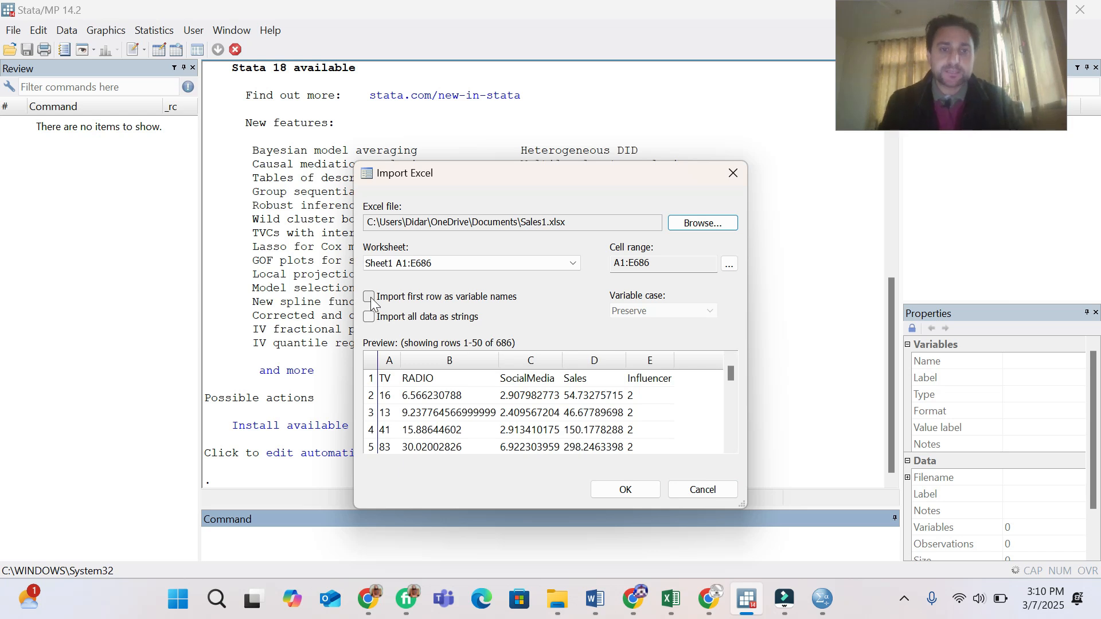
{"action": "left_click", "coordinate": [370, 299]}
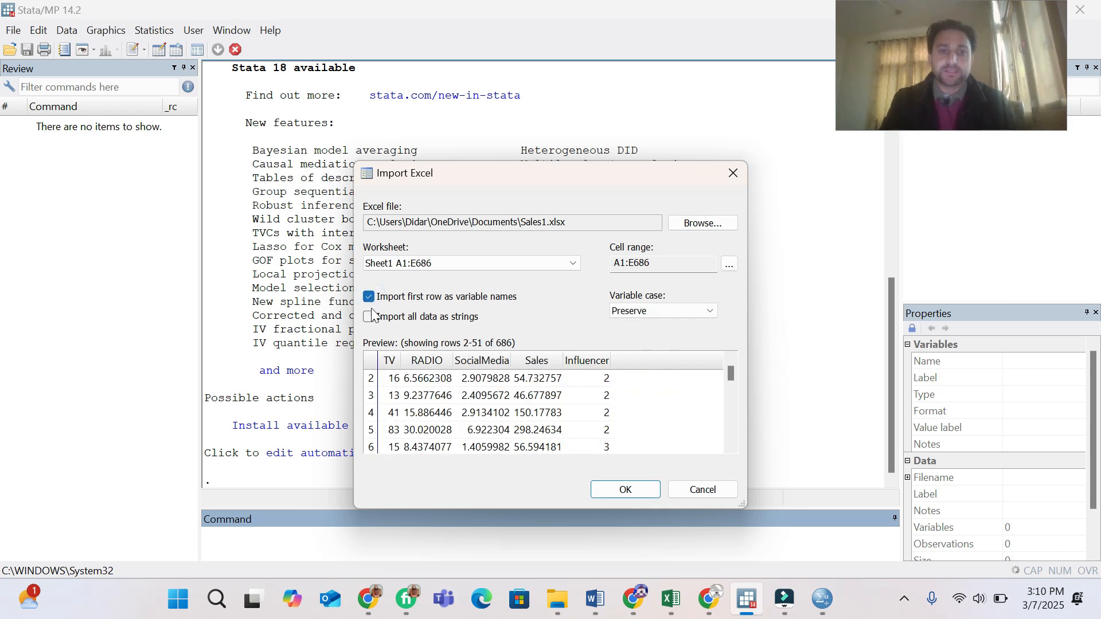
{"action": "left_click", "coordinate": [626, 490]}
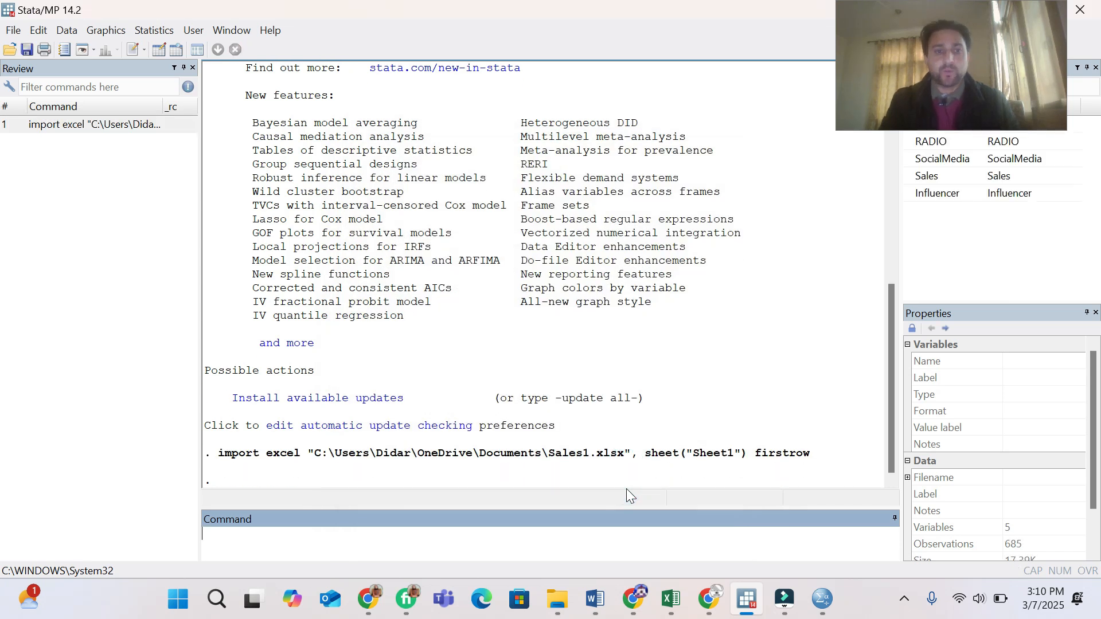
Bring ChatGPT's command "regress Sales Radio Social_Media TV" into Stata's command line without running it.
{"action": "mouse_move", "coordinate": [712, 600]}
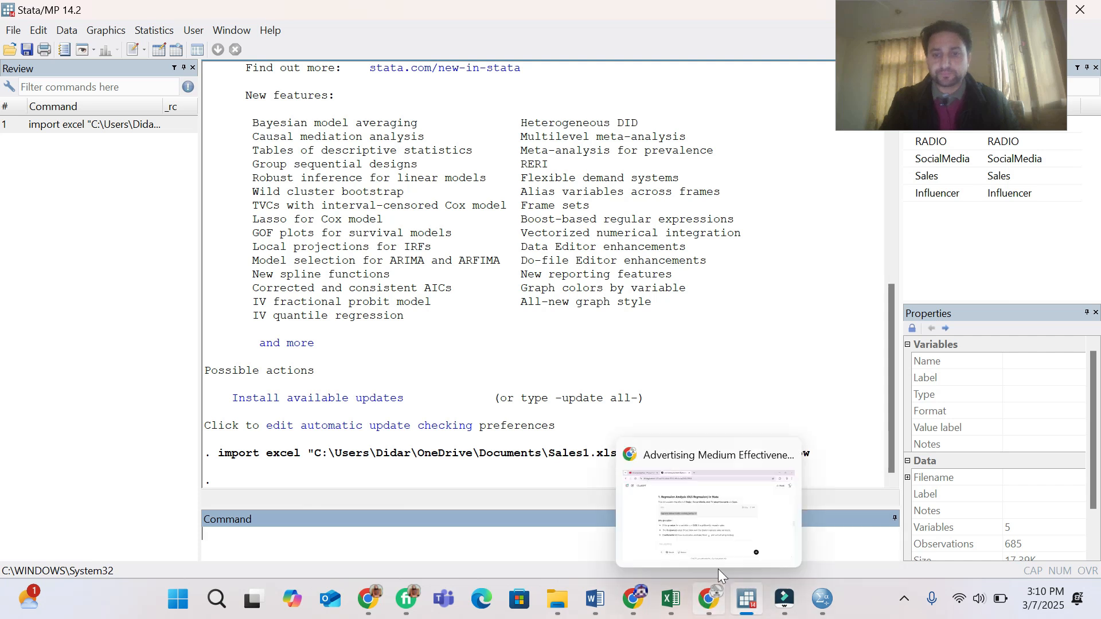
{"action": "left_click", "coordinate": [718, 539]}
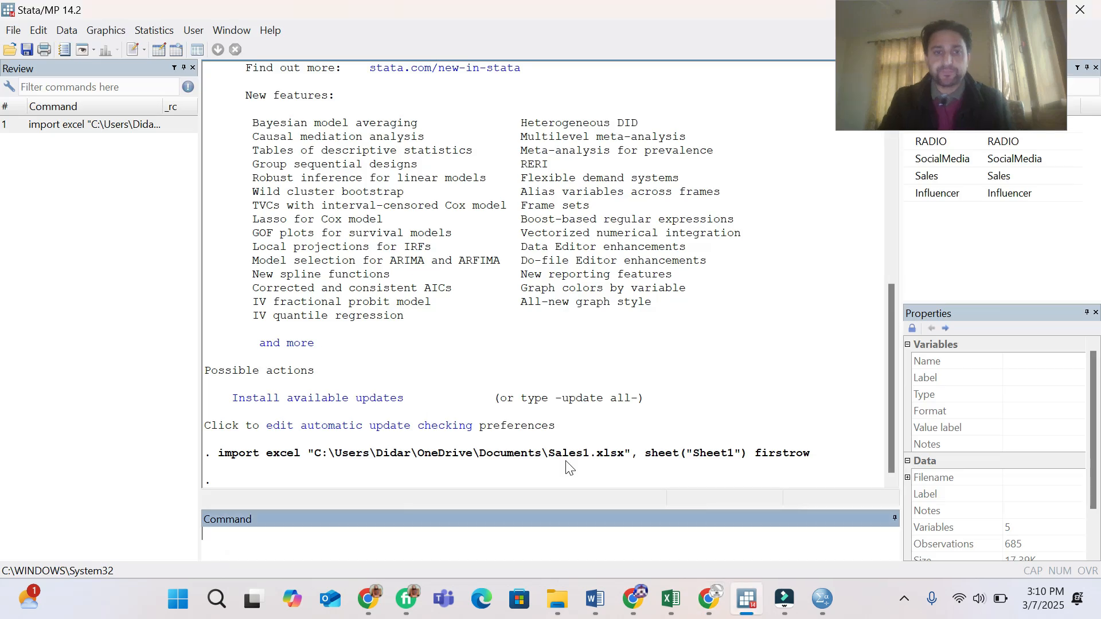
{"action": "left_click", "coordinate": [238, 542]}
{"action": "type", "text": "regress Sales Radio Social_Media TV"}
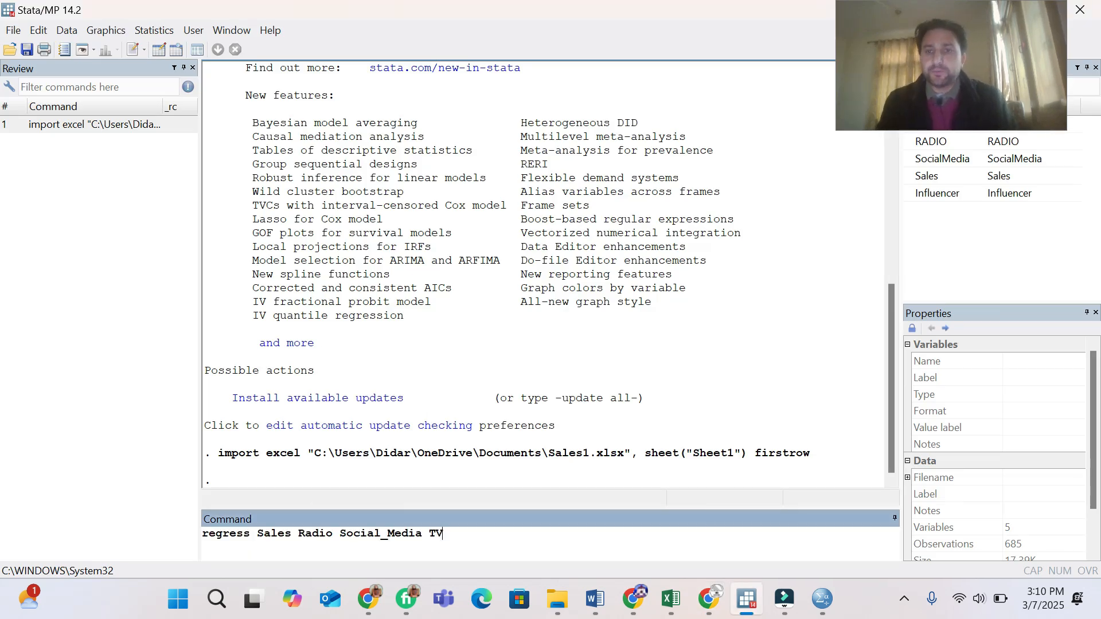
{"action": "left_click_drag", "start_coordinate": [854, 50], "coordinate": [679, 18]}
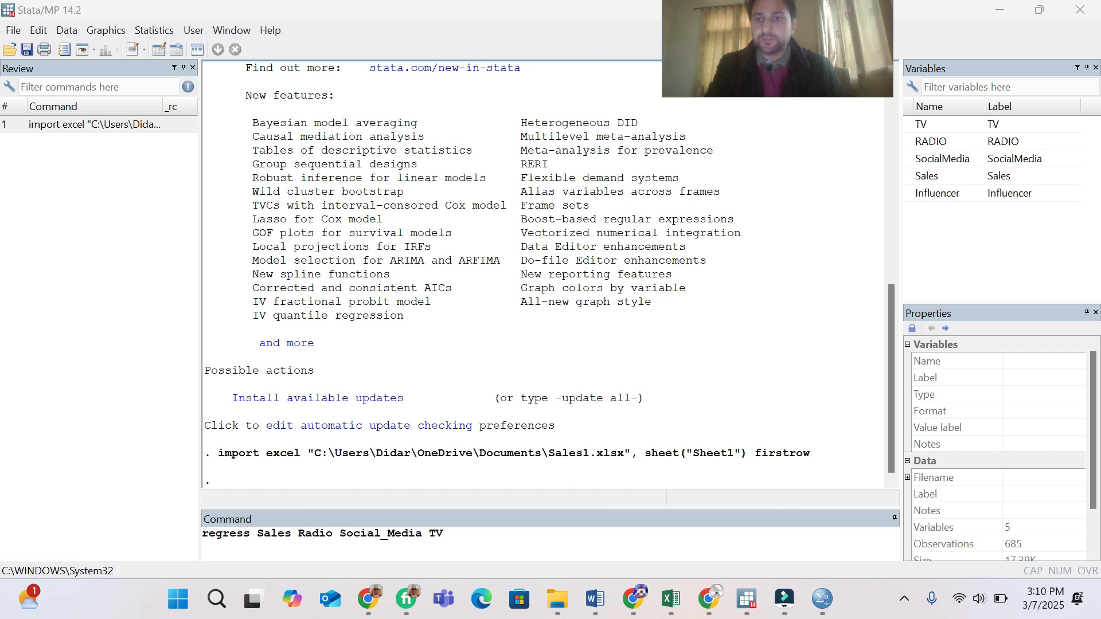
Replace Social_Media and Radio in the regression command with the dataset's variables SocialMedia and RADIO.
{"action": "left_click_drag", "start_coordinate": [422, 535], "coordinate": [346, 535]}
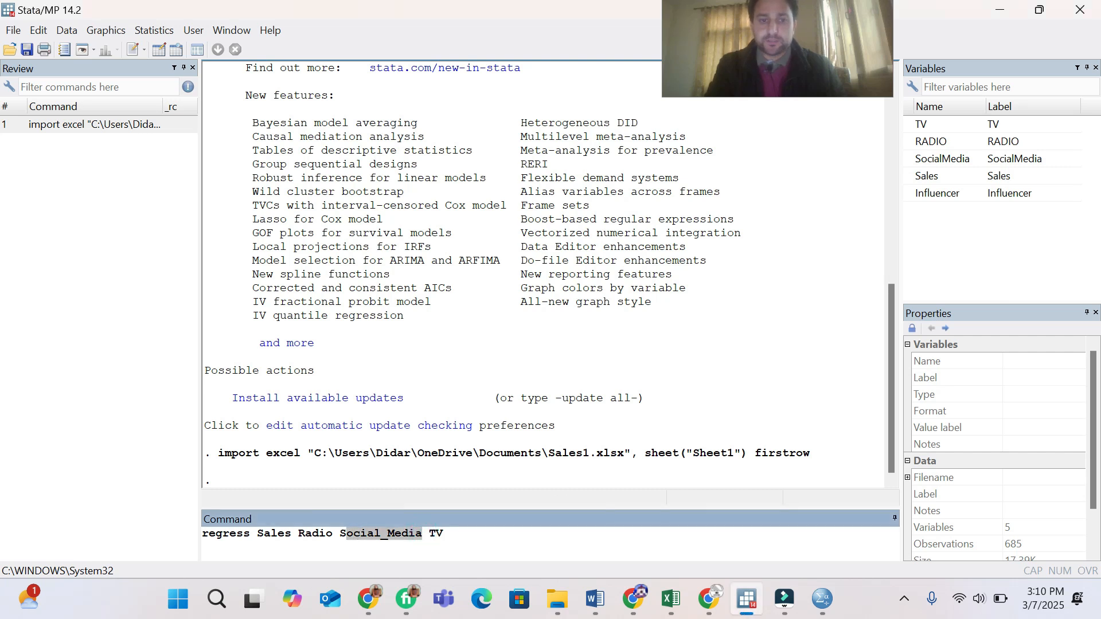
{"action": "key", "text": "BackSpace"}
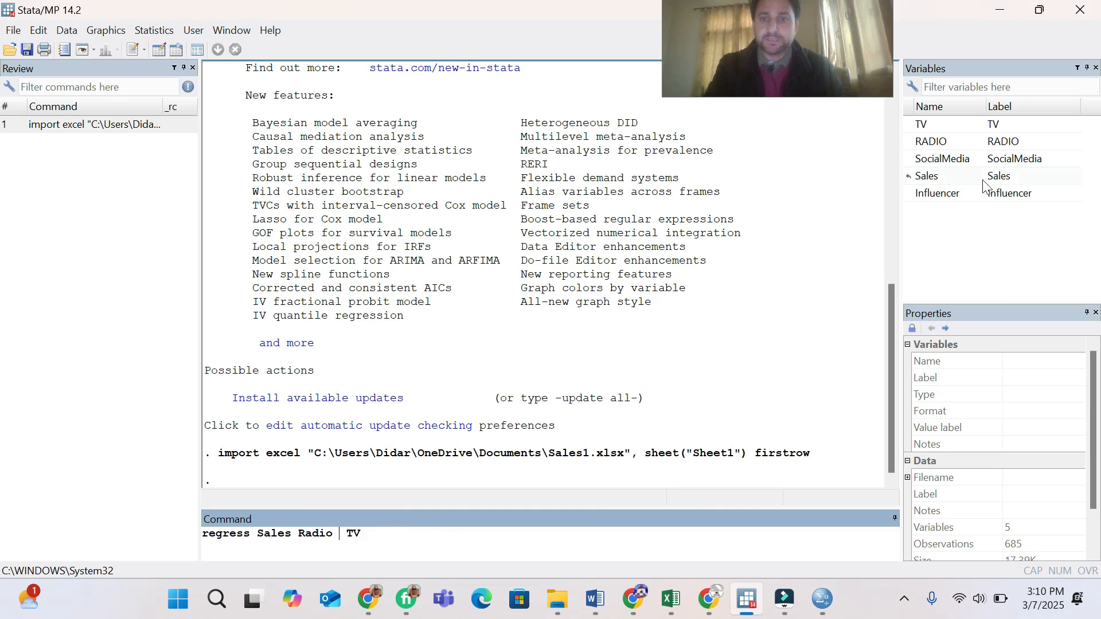
{"action": "left_click", "coordinate": [913, 161]}
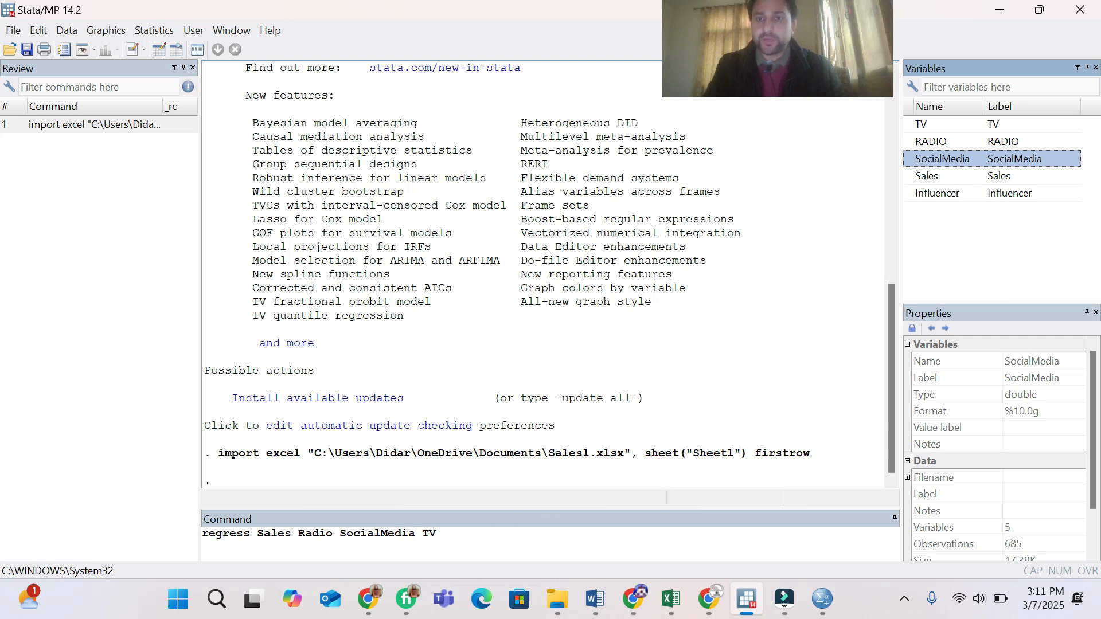
{"action": "left_click", "coordinate": [328, 534]}
{"action": "left_click_drag", "start_coordinate": [332, 534], "coordinate": [298, 534]}
{"action": "key", "text": "BackSpace"}
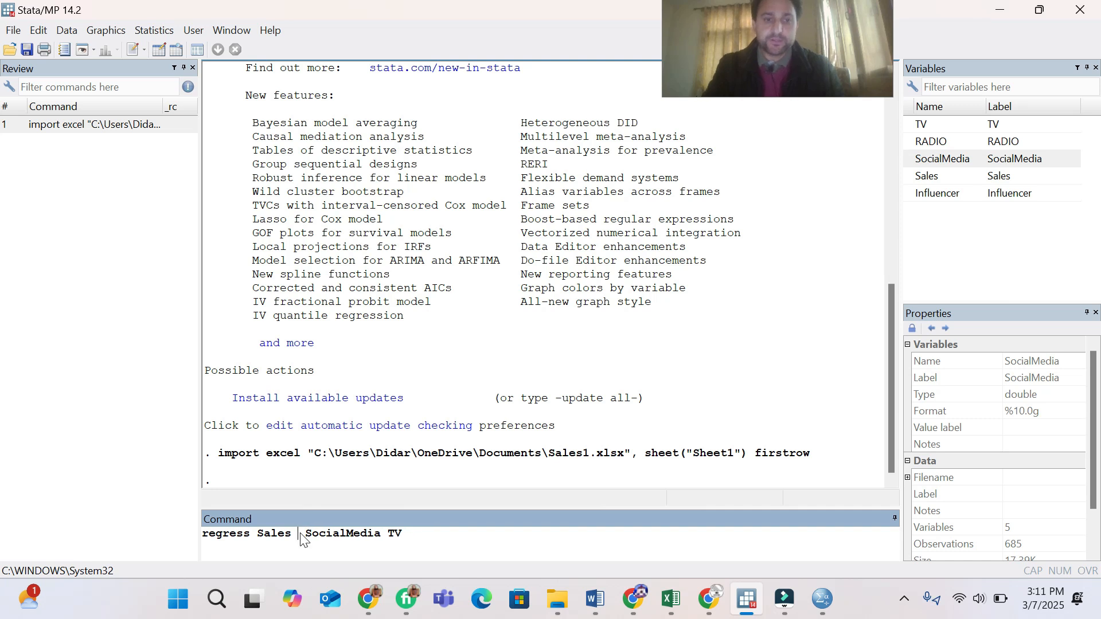
{"action": "left_click", "coordinate": [910, 143]}
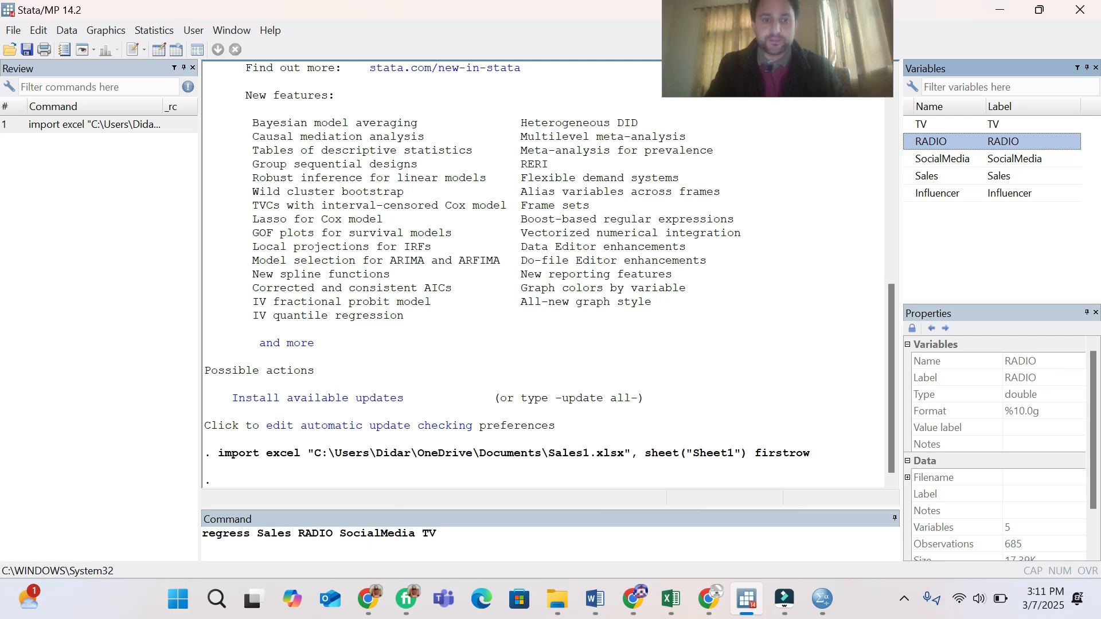
Reinsert the dataset's Sales variable as the dependent variable and run "regress Sales RADIO SocialMedia TV".
{"action": "double_click", "coordinate": [258, 534]}
{"action": "key", "text": "Delete"}
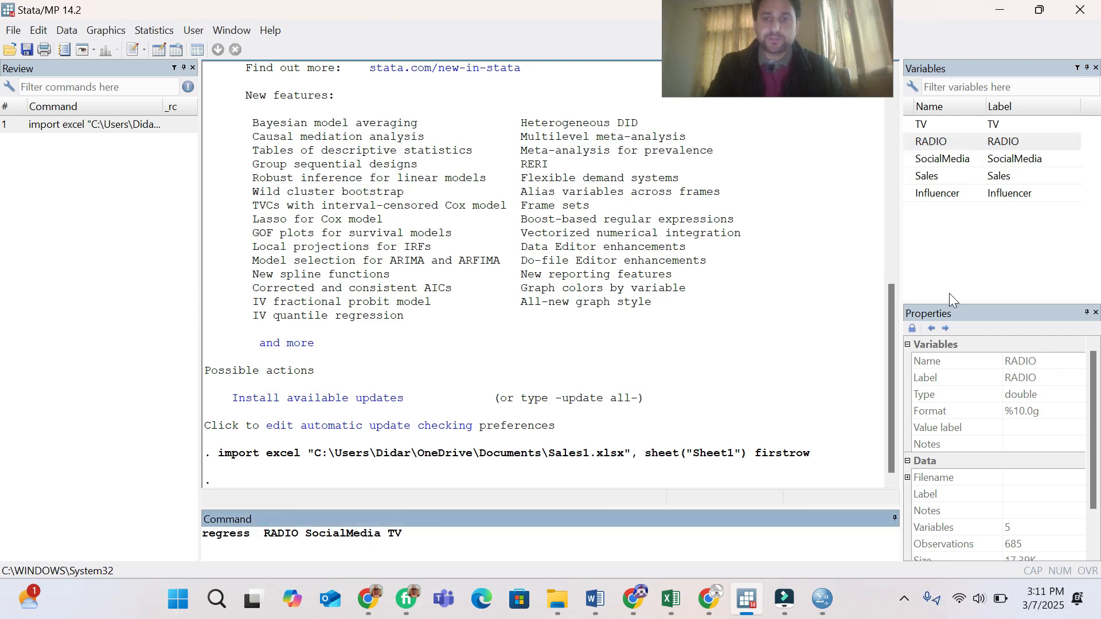
{"action": "left_click", "coordinate": [906, 176]}
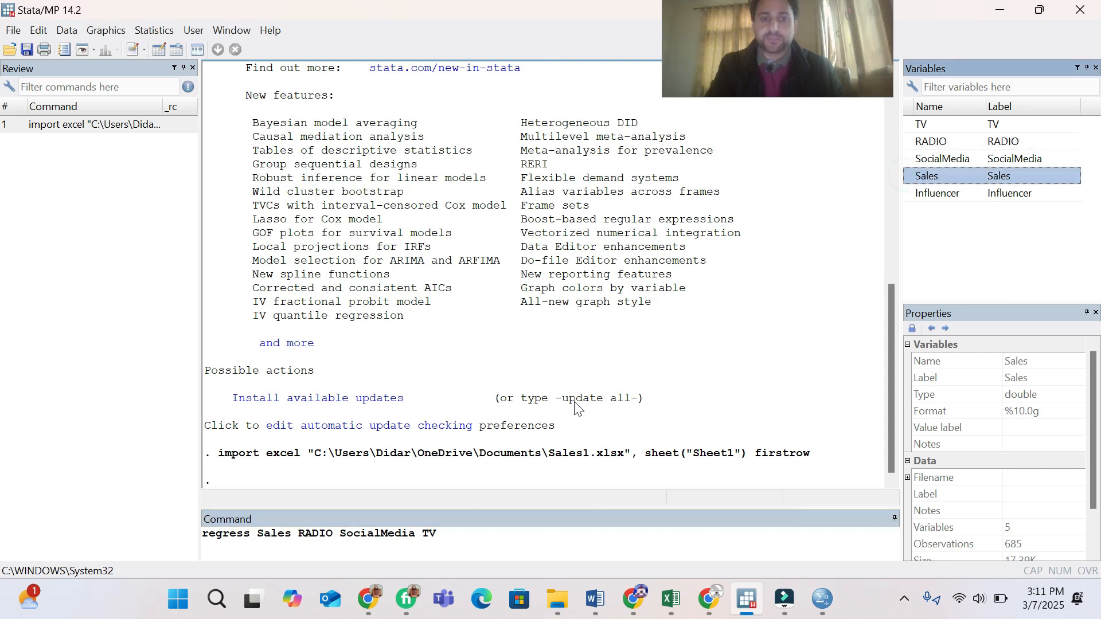
{"action": "left_click", "coordinate": [450, 533]}
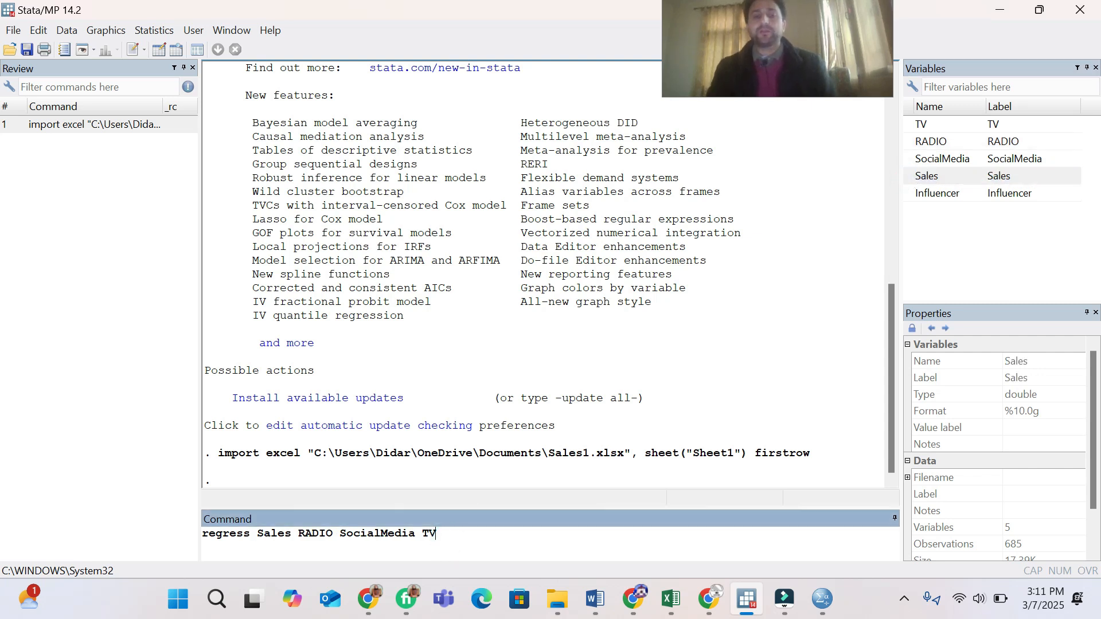
{"action": "key", "text": "Return"}
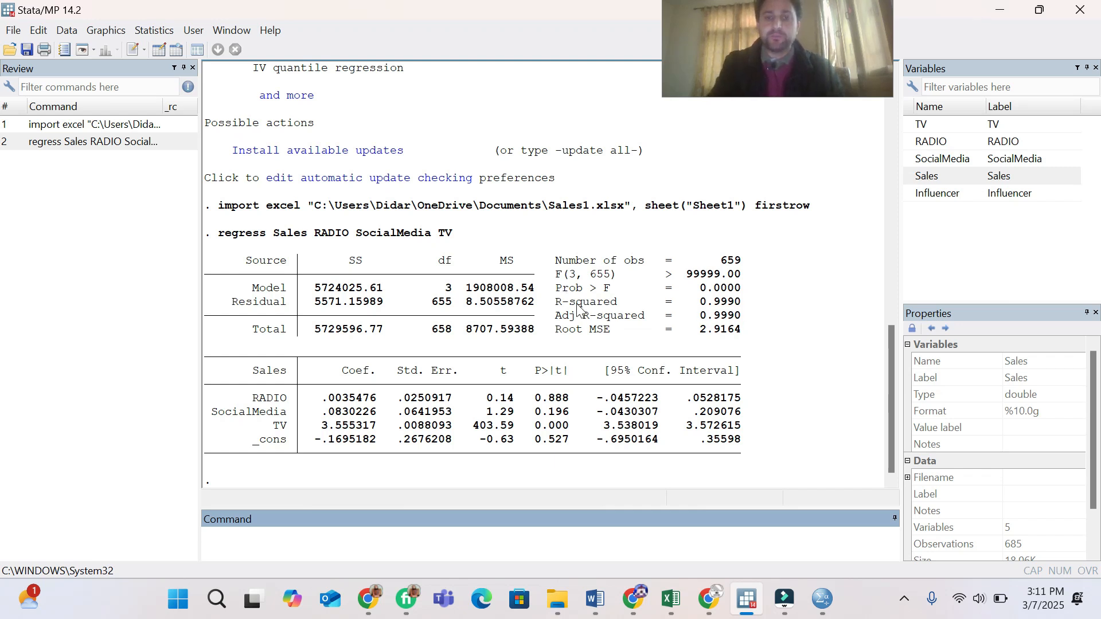
Examine the regression output's R-squared and the coefficients and p-values for RADIO, SocialMedia and TV.
{"action": "left_click_drag", "start_coordinate": [550, 302], "coordinate": [745, 301]}
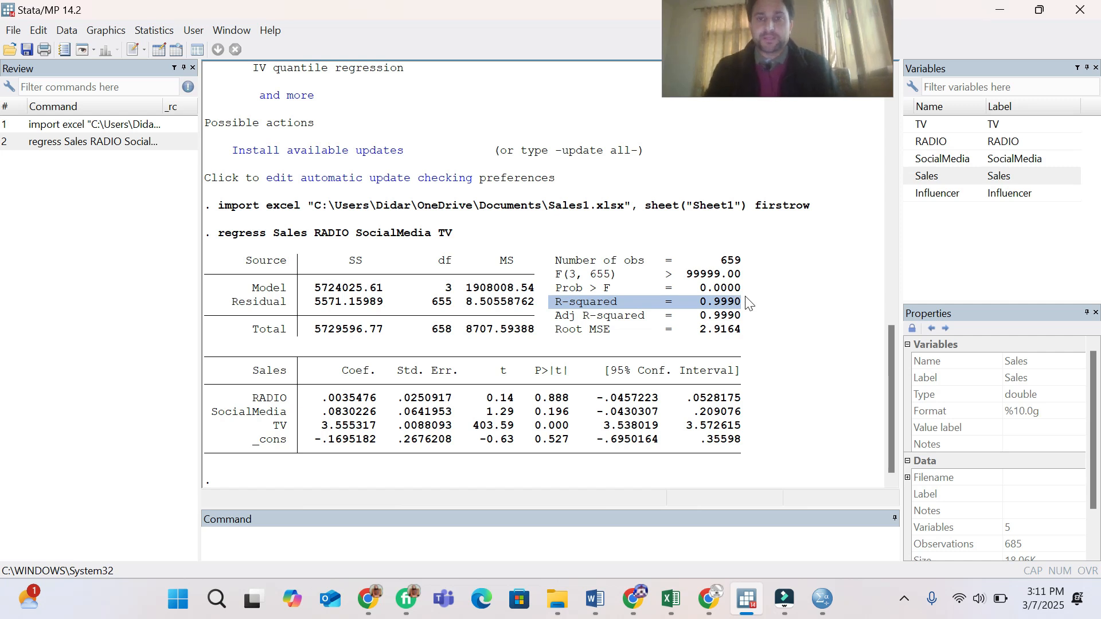
{"action": "left_click_drag", "start_coordinate": [839, 25], "coordinate": [964, 61]}
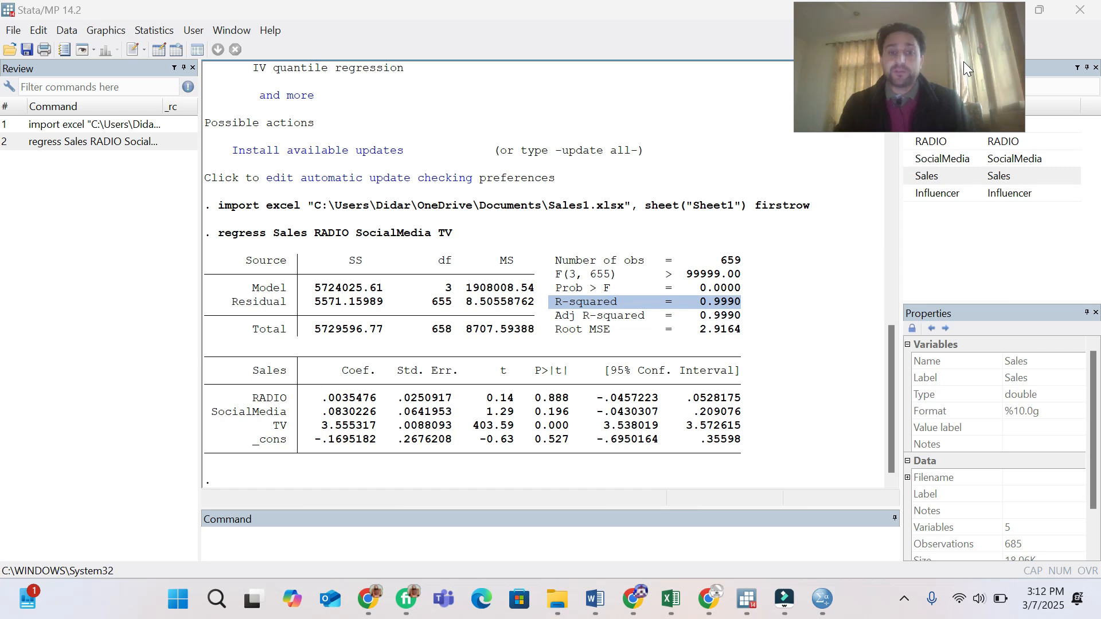
{"action": "left_click", "coordinate": [893, 350]}
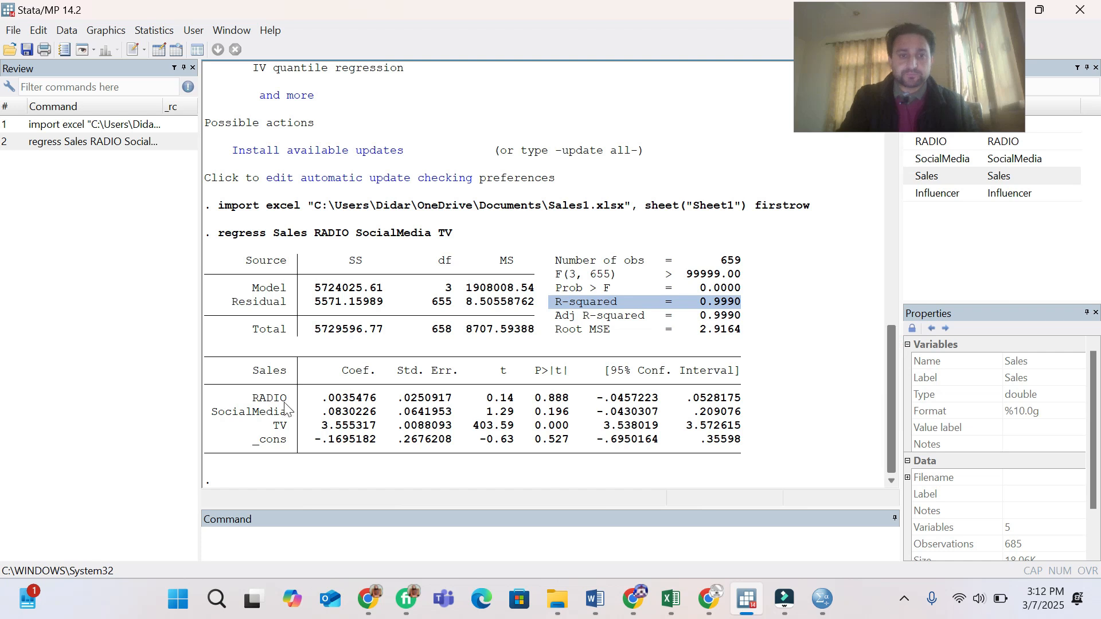
{"action": "left_click_drag", "start_coordinate": [240, 396], "coordinate": [554, 437]}
{"action": "left_click", "coordinate": [256, 400]}
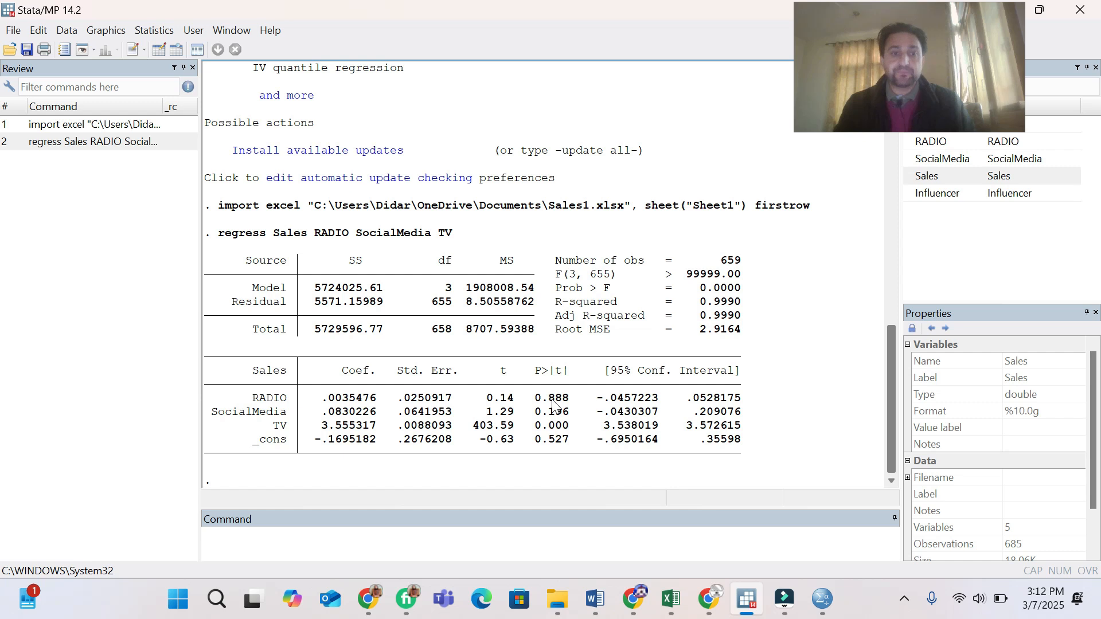
{"action": "left_click_drag", "start_coordinate": [240, 412], "coordinate": [571, 414]}
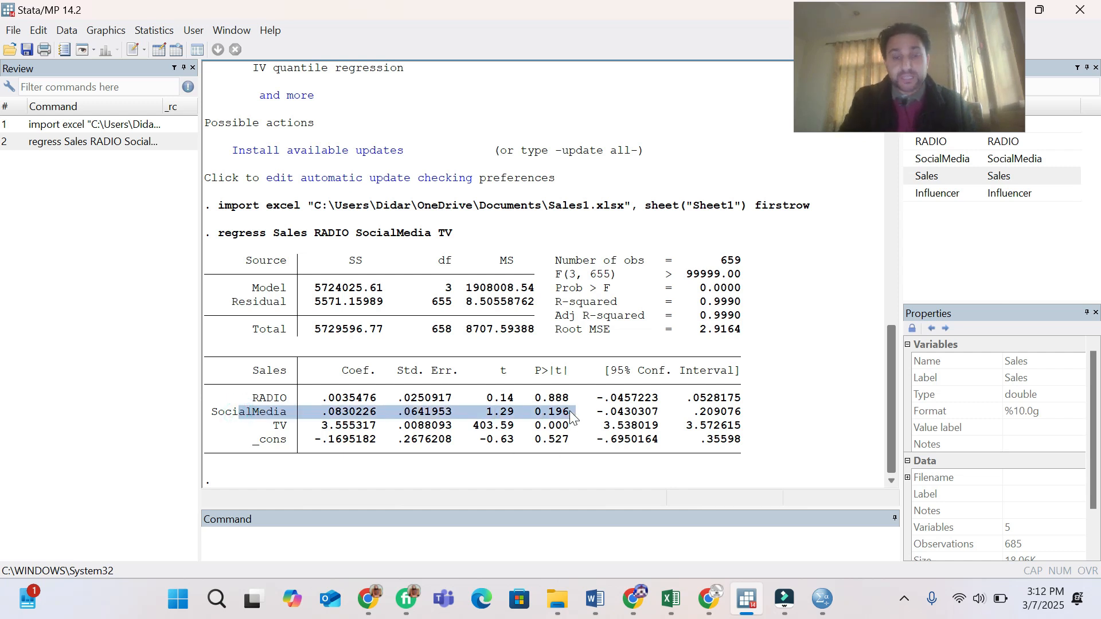
{"action": "left_click", "coordinate": [570, 413]}
{"action": "left_click_drag", "start_coordinate": [281, 429], "coordinate": [571, 429]}
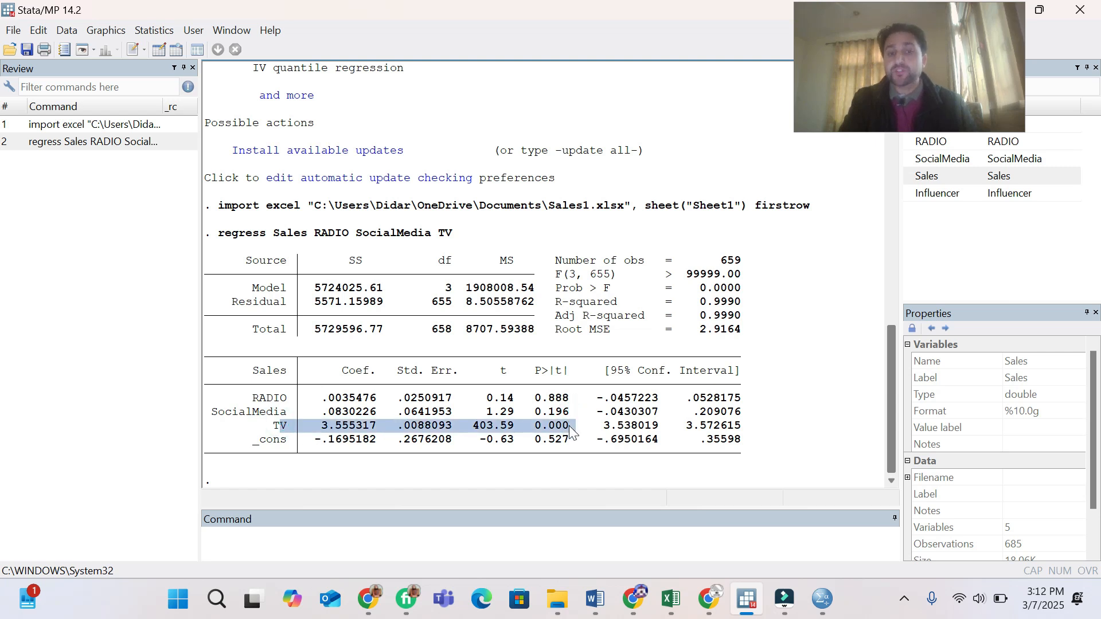
{"action": "left_click", "coordinate": [570, 430]}
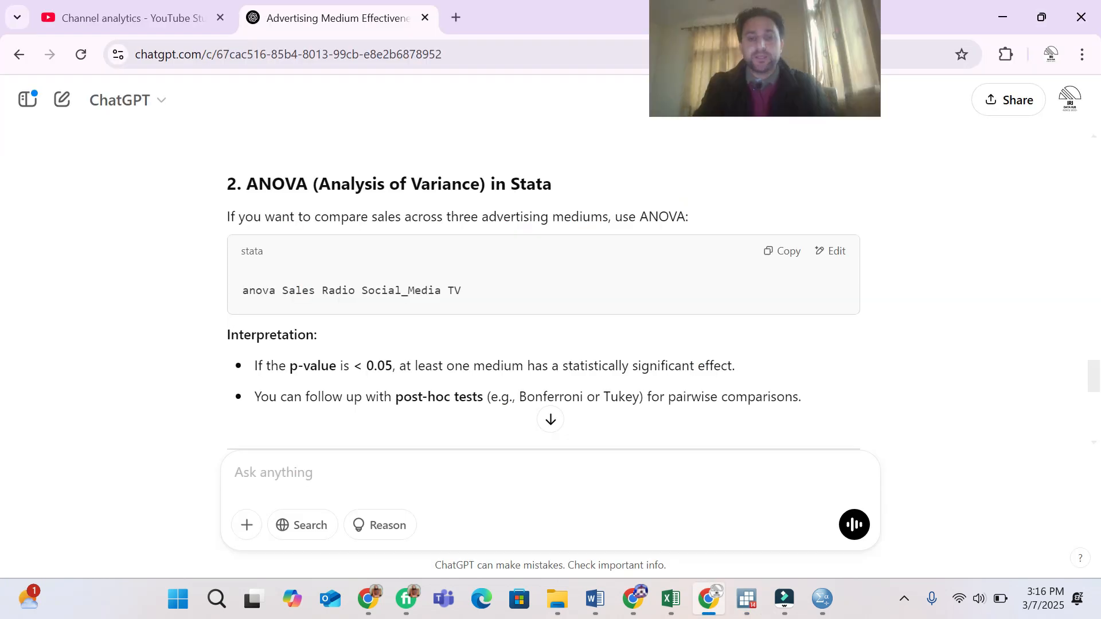
Ask ChatGPT for the ANOVA test command with TV as the dependent variable and influencer as the grouping variable.
{"action": "type", "text": "command for AN"}
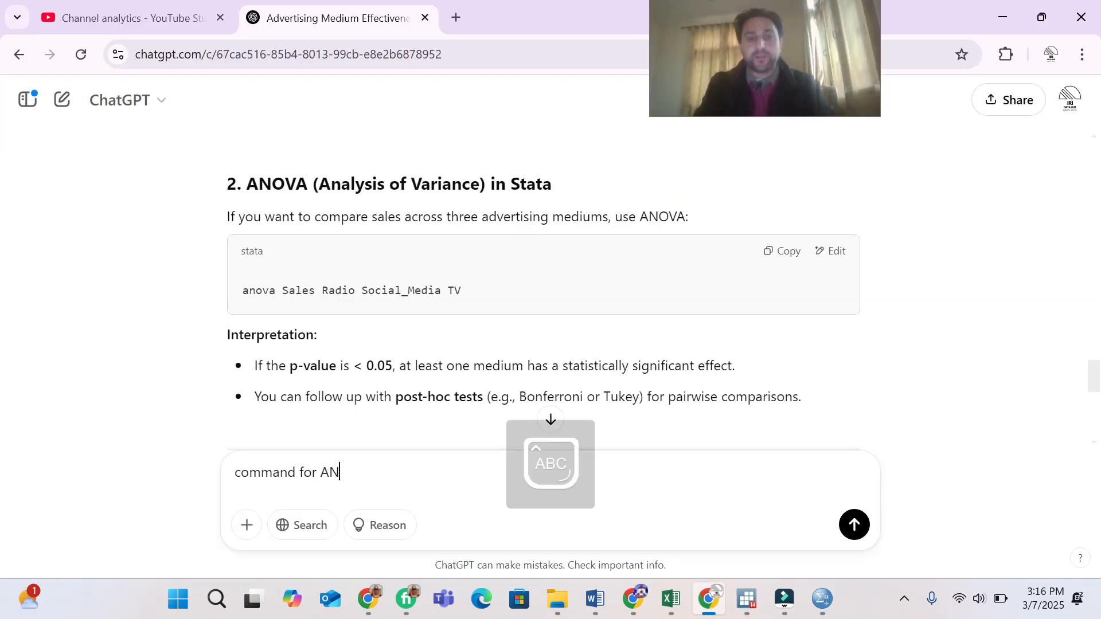
{"action": "type", "text": "OVA test, dependent is TV and grouping influencer"}
{"action": "key", "text": "Return"}
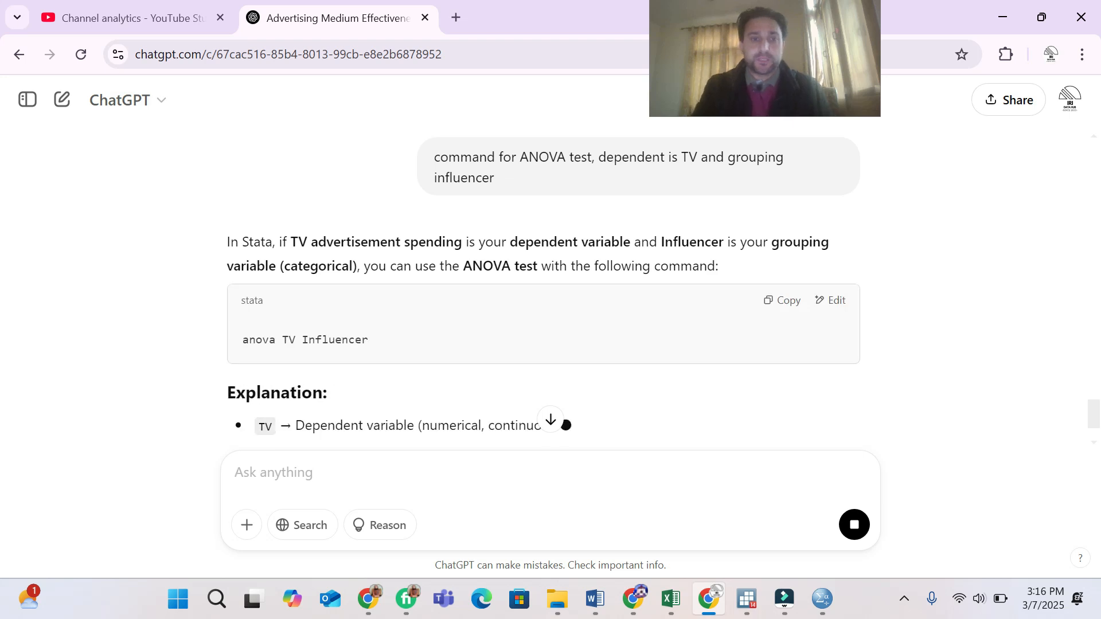
Bring ChatGPT's command "anova TV Influencer" into Stata's command line without running it.
{"action": "left_click_drag", "start_coordinate": [372, 342], "coordinate": [239, 344]}
{"action": "key", "text": "ctrl+c"}
{"action": "key", "text": "alt+Tab"}
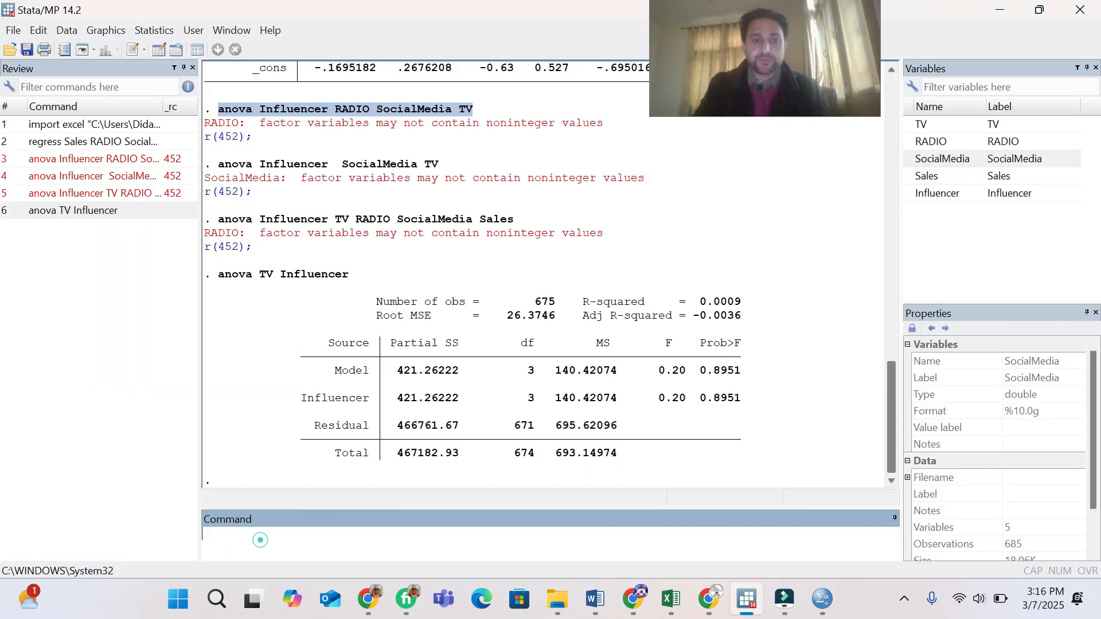
{"action": "key", "text": "ctrl+v"}
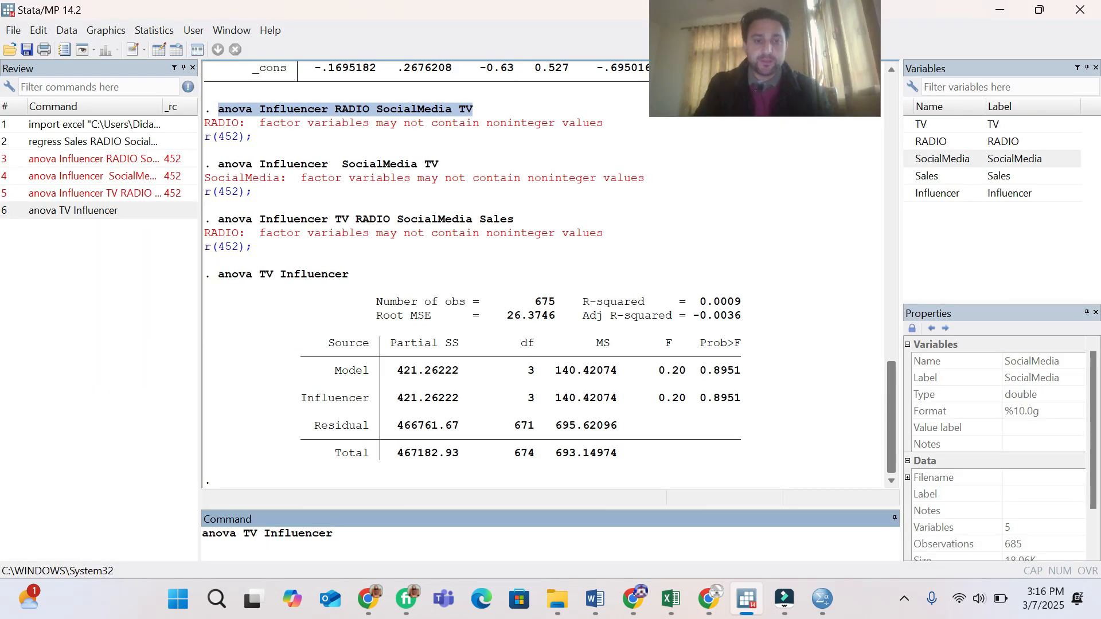
Replace the grouping variable in the ANOVA command with the dataset's Influencer variable and run "anova TV Influencer".
{"action": "key", "text": "BackSpace"}
{"action": "key", "text": "BackSpace"}
{"action": "key", "text": "BackSpace"}
{"action": "key", "text": "BackSpace"}
{"action": "key", "text": "BackSpace"}
{"action": "key", "text": "BackSpace"}
{"action": "key", "text": "BackSpace"}
{"action": "key", "text": "BackSpace"}
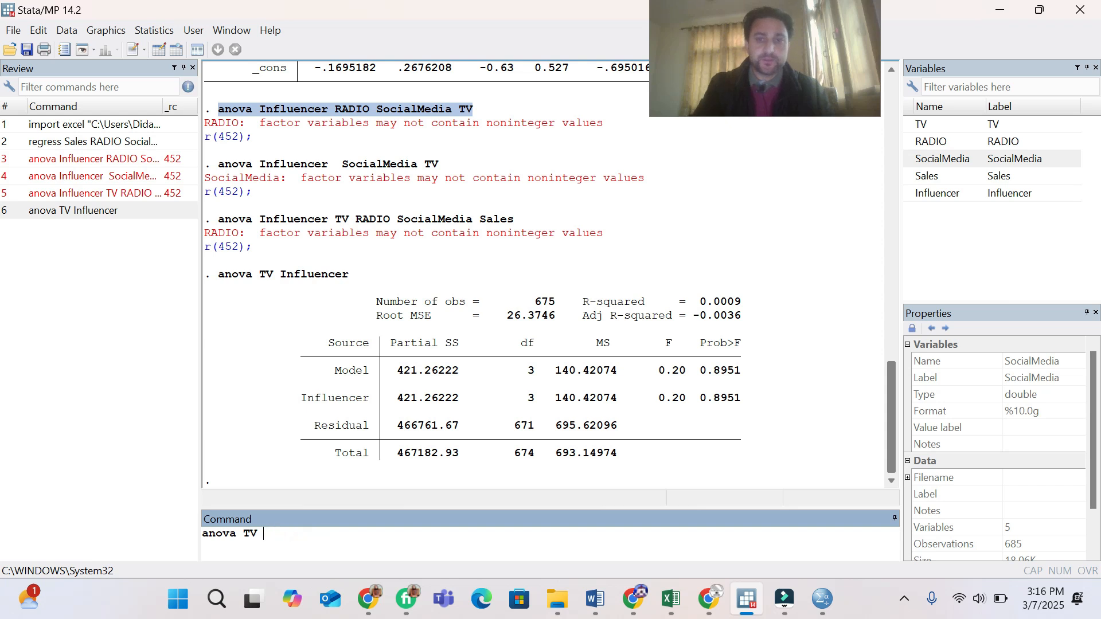
{"action": "left_click", "coordinate": [911, 193]}
{"action": "key", "text": "Return"}
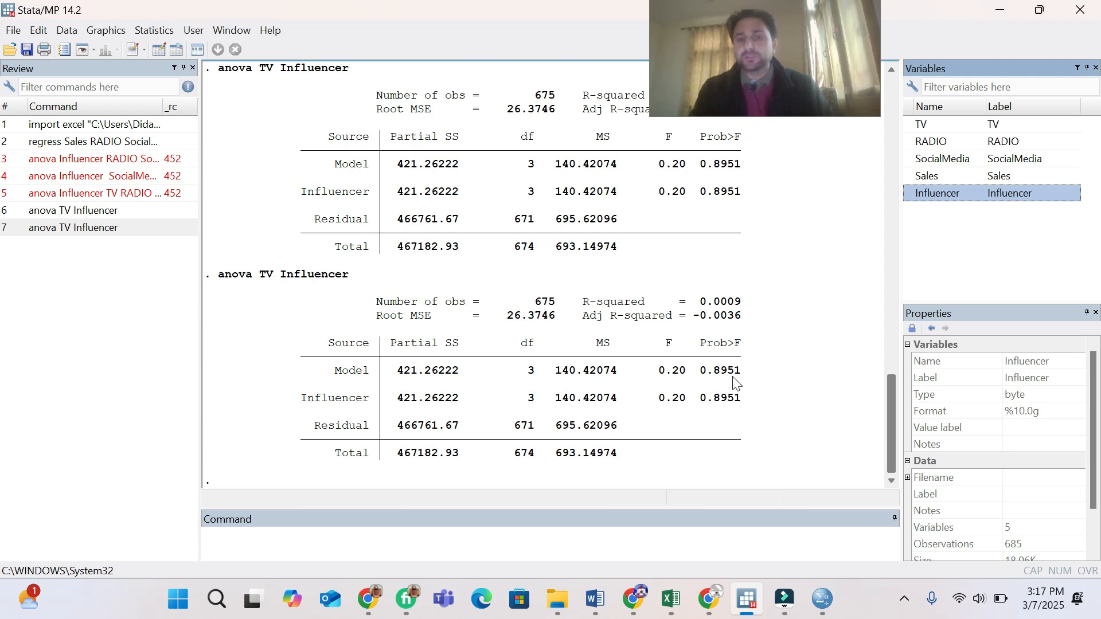
Reuse the last ANOVA command with SocialMedia in place of TV, run "anova SocialMedia Influencer" and highlight its p-value for Influencer.
{"action": "left_click_drag", "start_coordinate": [364, 275], "coordinate": [224, 281]}
{"action": "key", "text": "ctrl+c"}
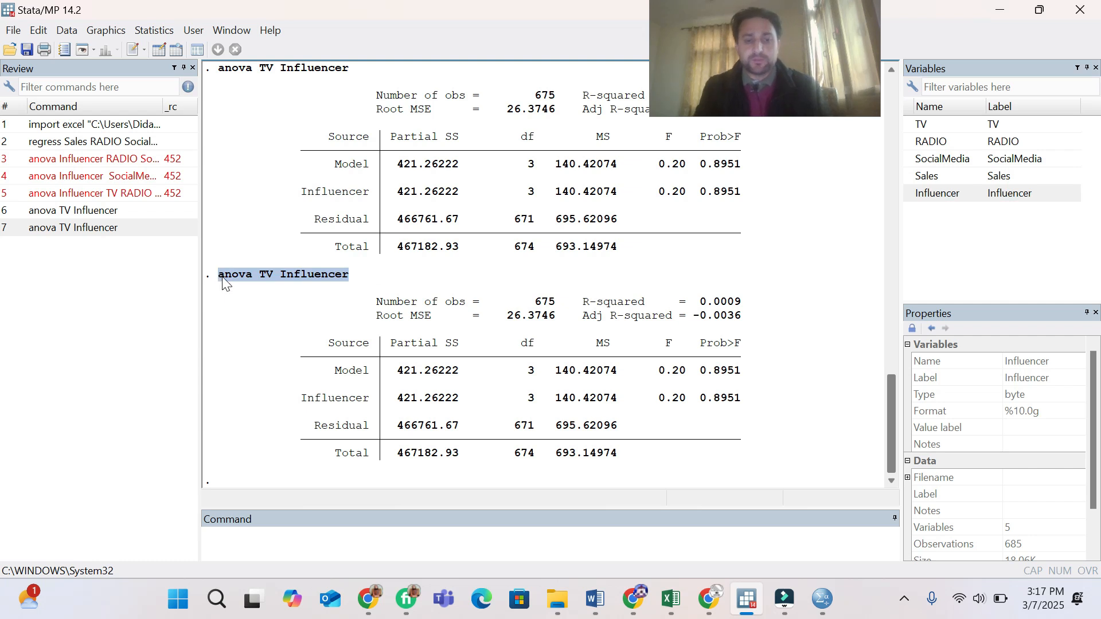
{"action": "left_click", "coordinate": [230, 542]}
{"action": "key", "text": "ctrl+v"}
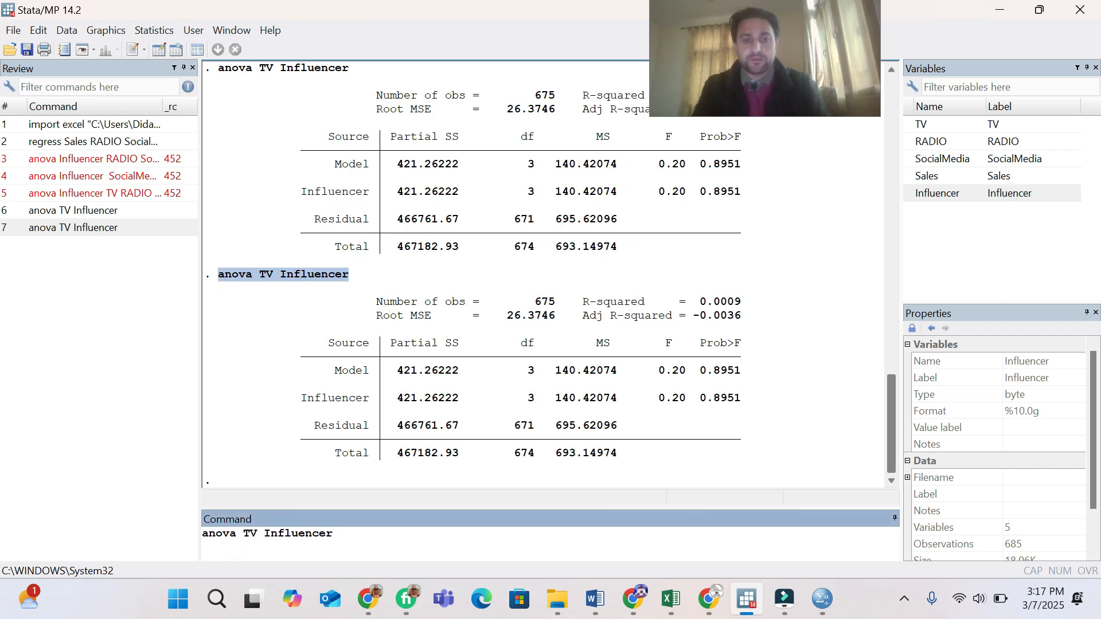
{"action": "double_click", "coordinate": [250, 533]}
{"action": "key", "text": "BackSpace"}
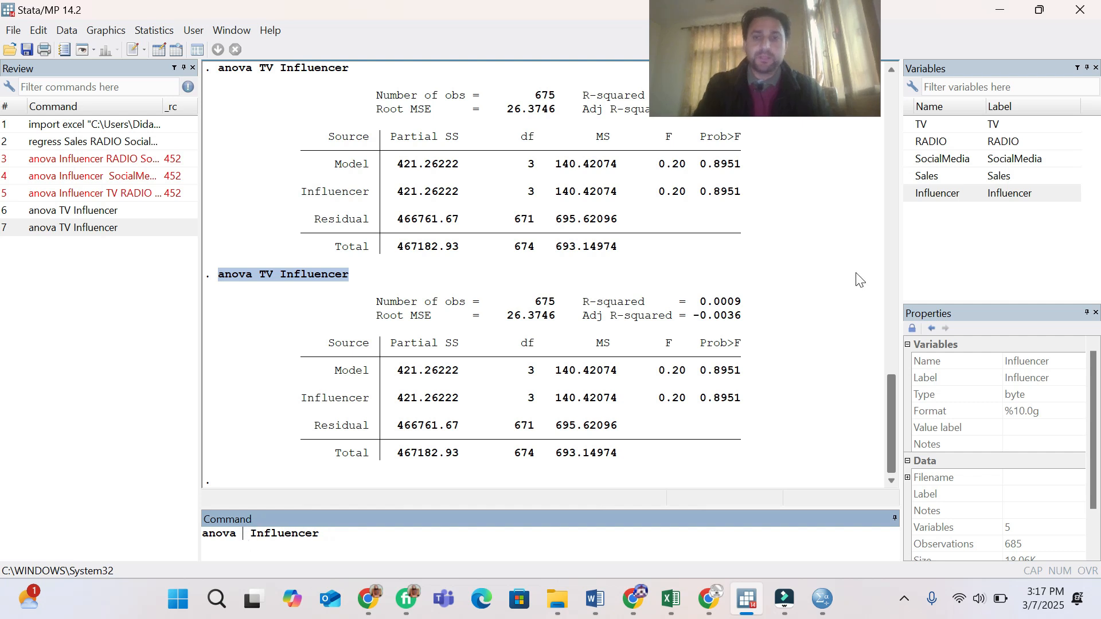
{"action": "double_click", "coordinate": [907, 159]}
{"action": "key", "text": "Return"}
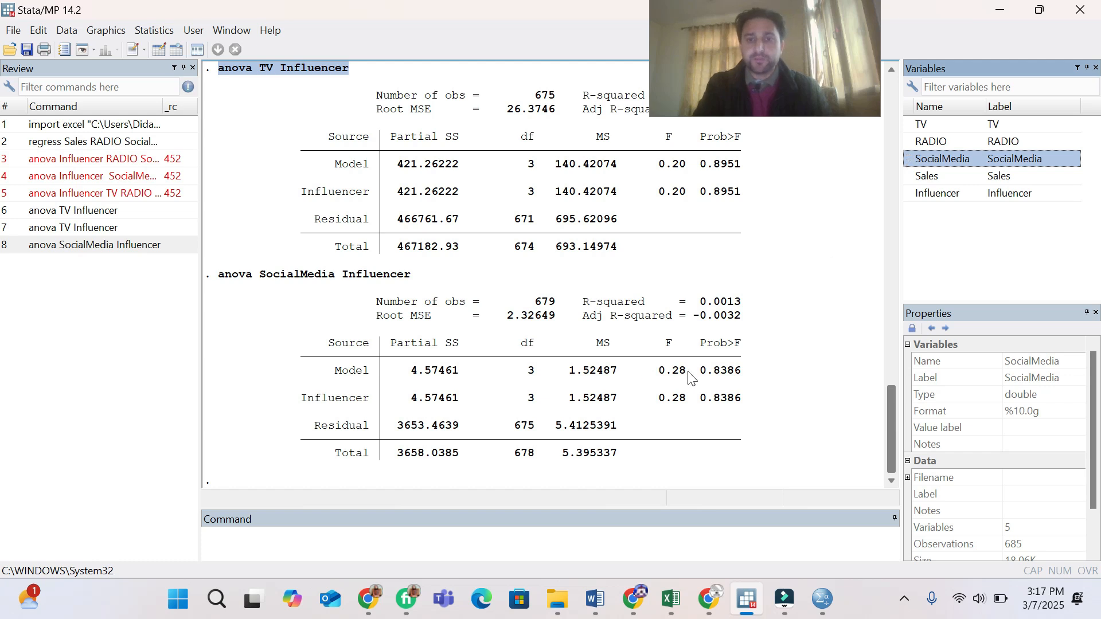
{"action": "left_click_drag", "start_coordinate": [701, 371], "coordinate": [734, 409]}
Put the copied command "anova TV Influencer" back in the command line and remove its dependent variable TV.
{"action": "left_click", "coordinate": [219, 547]}
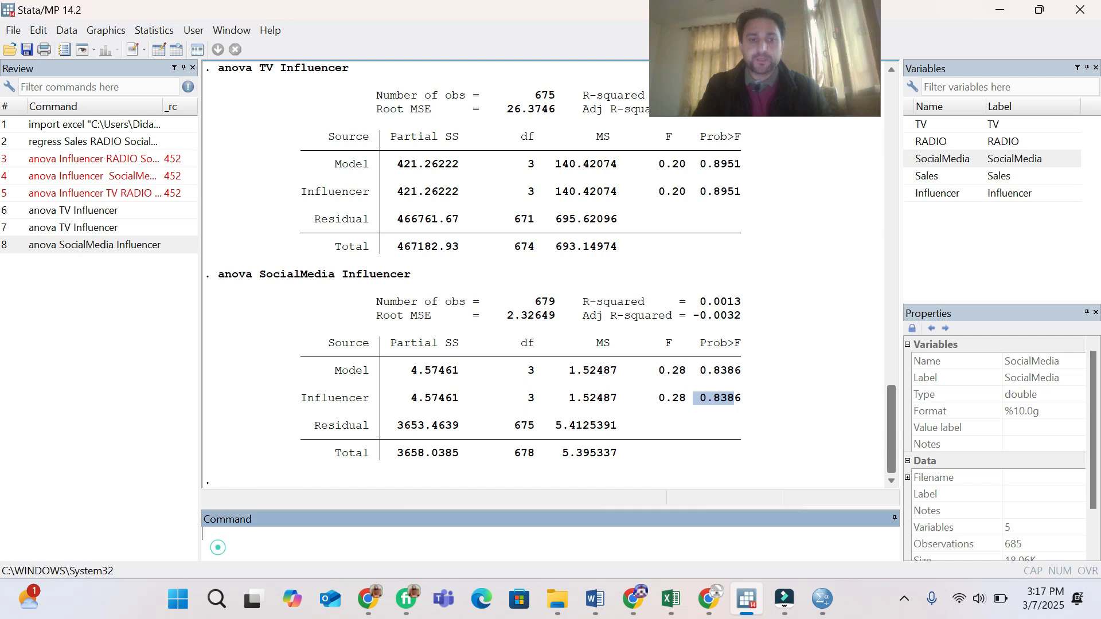
{"action": "key", "text": "ctrl+v"}
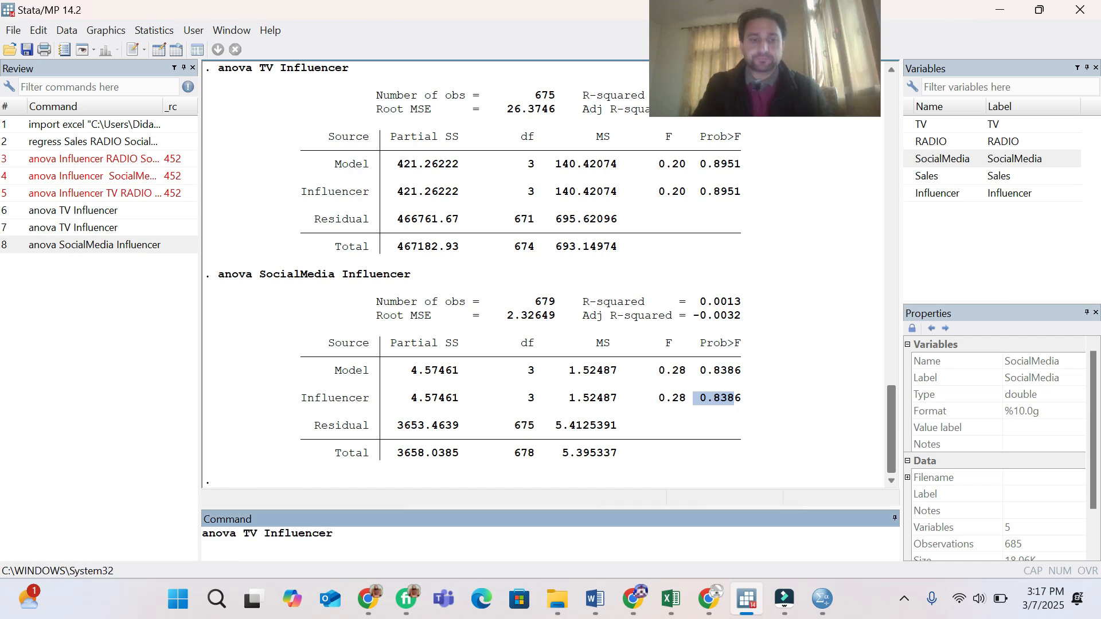
{"action": "left_click_drag", "start_coordinate": [257, 533], "coordinate": [243, 533]}
{"action": "key", "text": "BackSpace"}
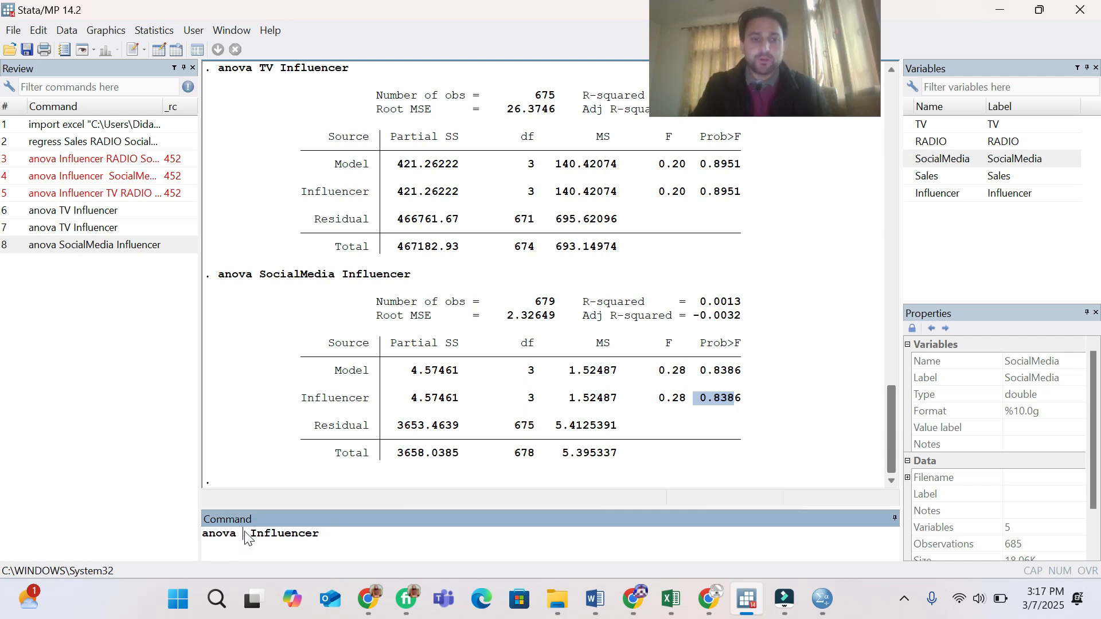
{"action": "left_click", "coordinate": [911, 162]}
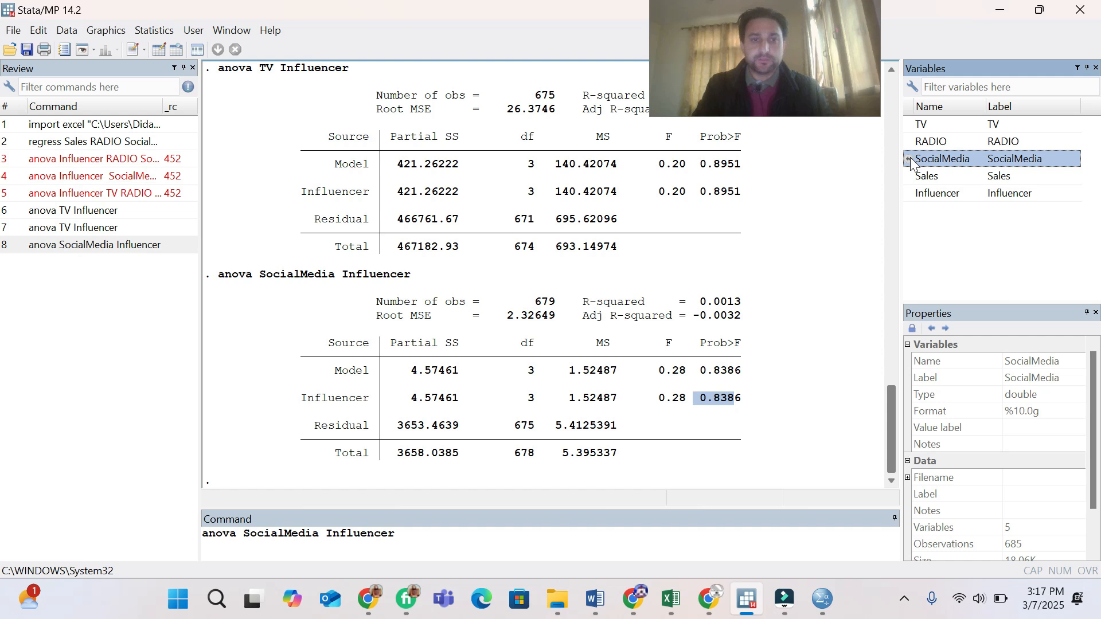
{"action": "mouse_move", "coordinate": [264, 533]}
{"action": "left_mouse_down"}
{"action": "mouse_move", "coordinate": [319, 538]}
{"action": "mouse_move", "coordinate": [244, 536]}
{"action": "left_mouse_up"}
{"action": "key", "text": "BackSpace"}
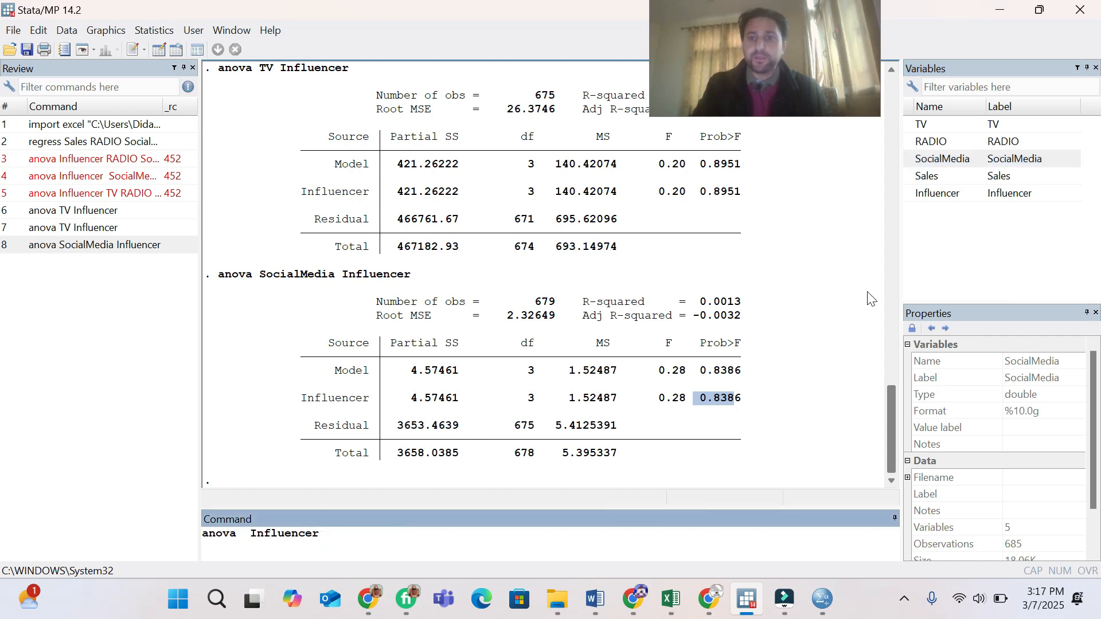
Insert the dataset's RADIO variable as the dependent variable and run "anova RADIO Influencer".
{"action": "left_click", "coordinate": [912, 146]}
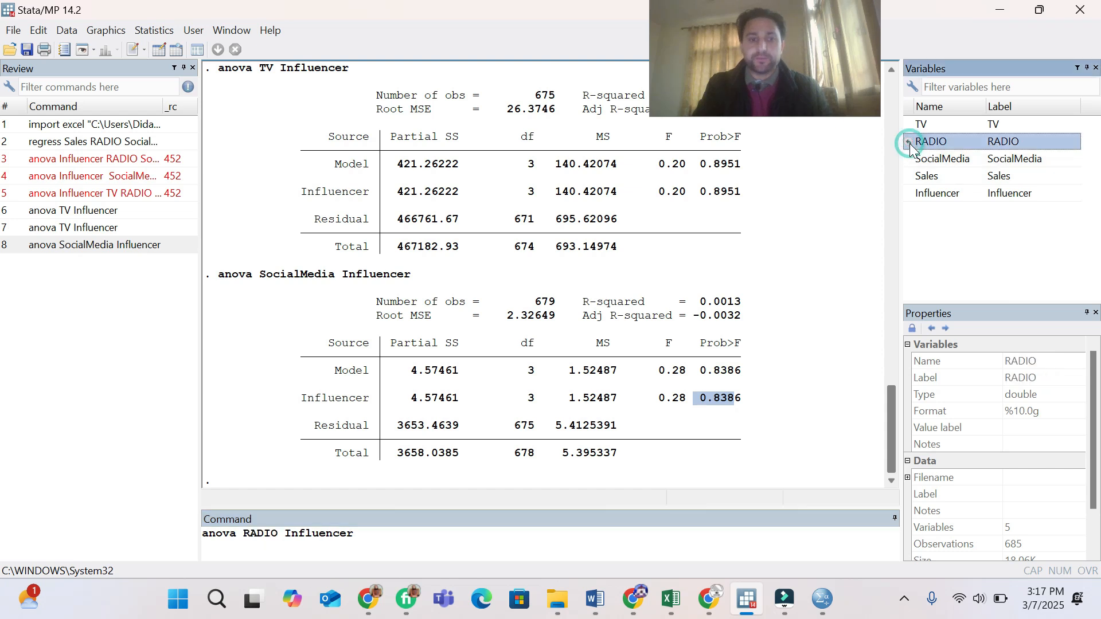
{"action": "key", "text": "Return"}
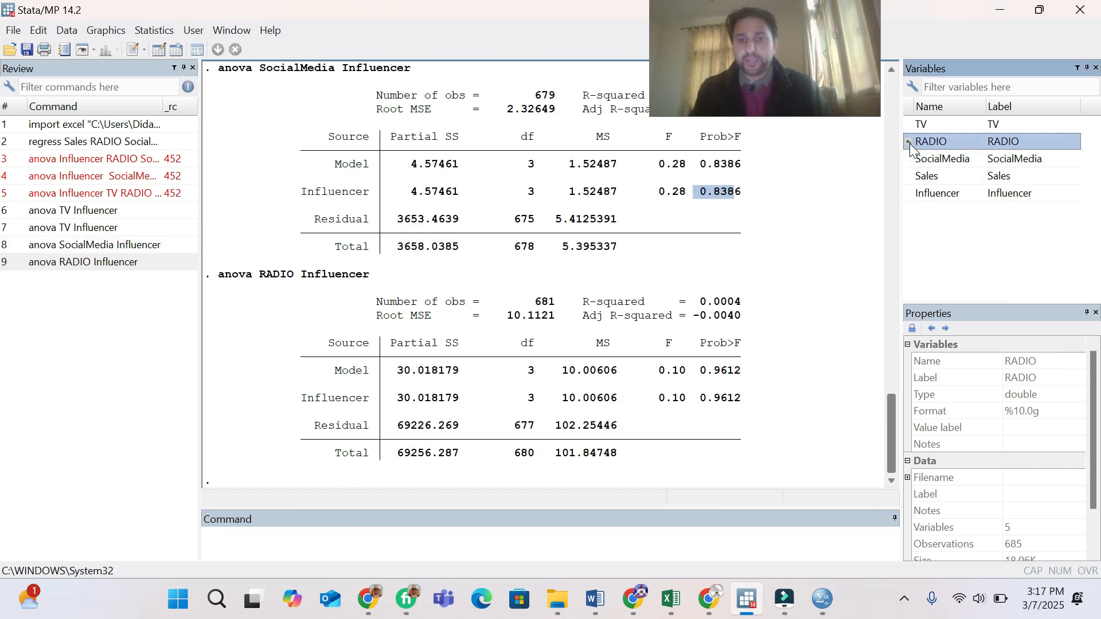